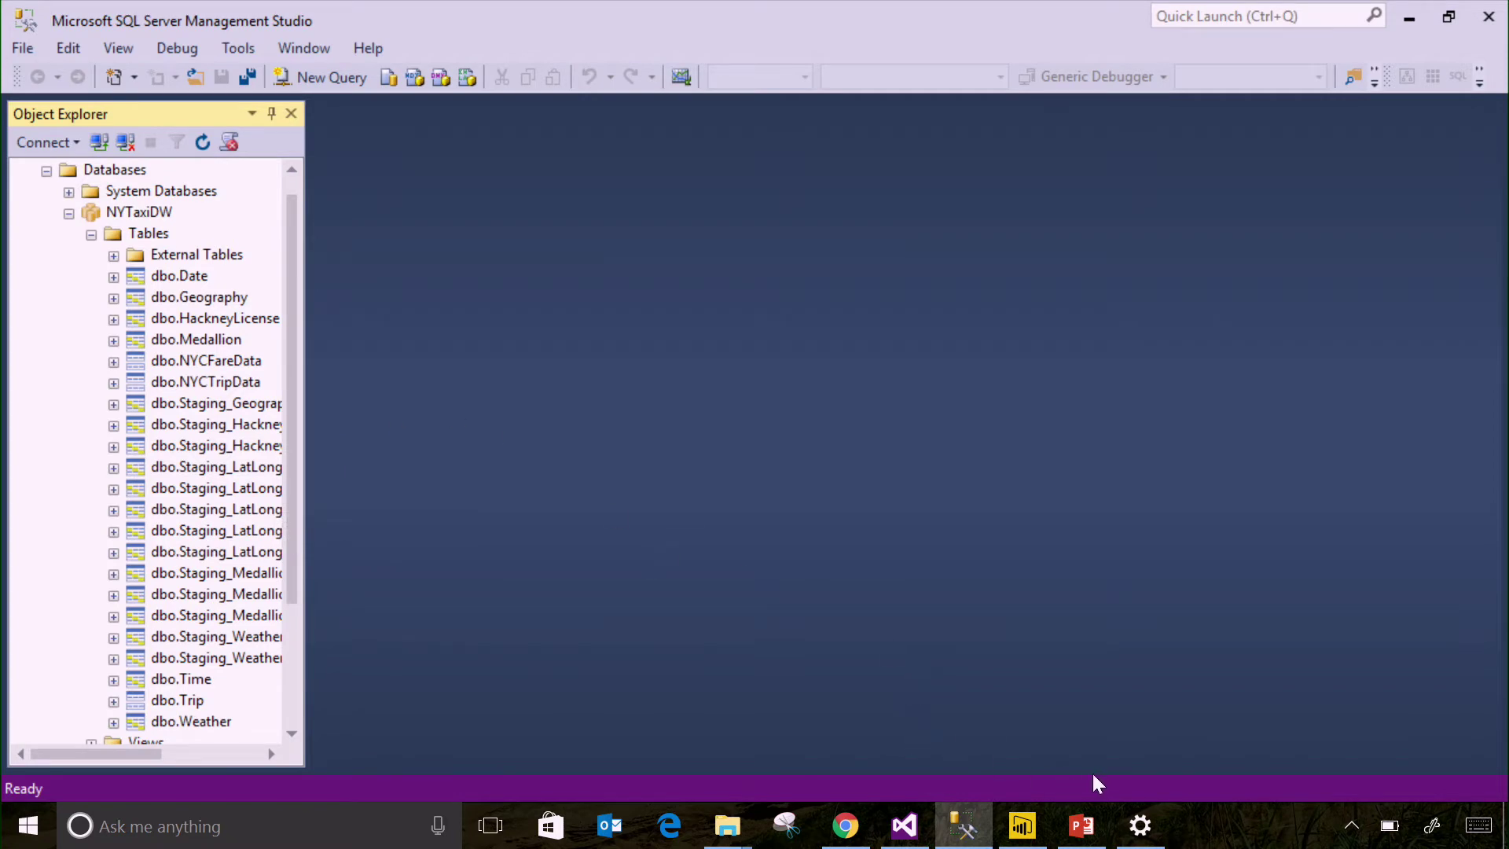
Zoom the NYTaxiDemo diagram out twice to fit the Trip table and its related tables
left_click(910, 825)
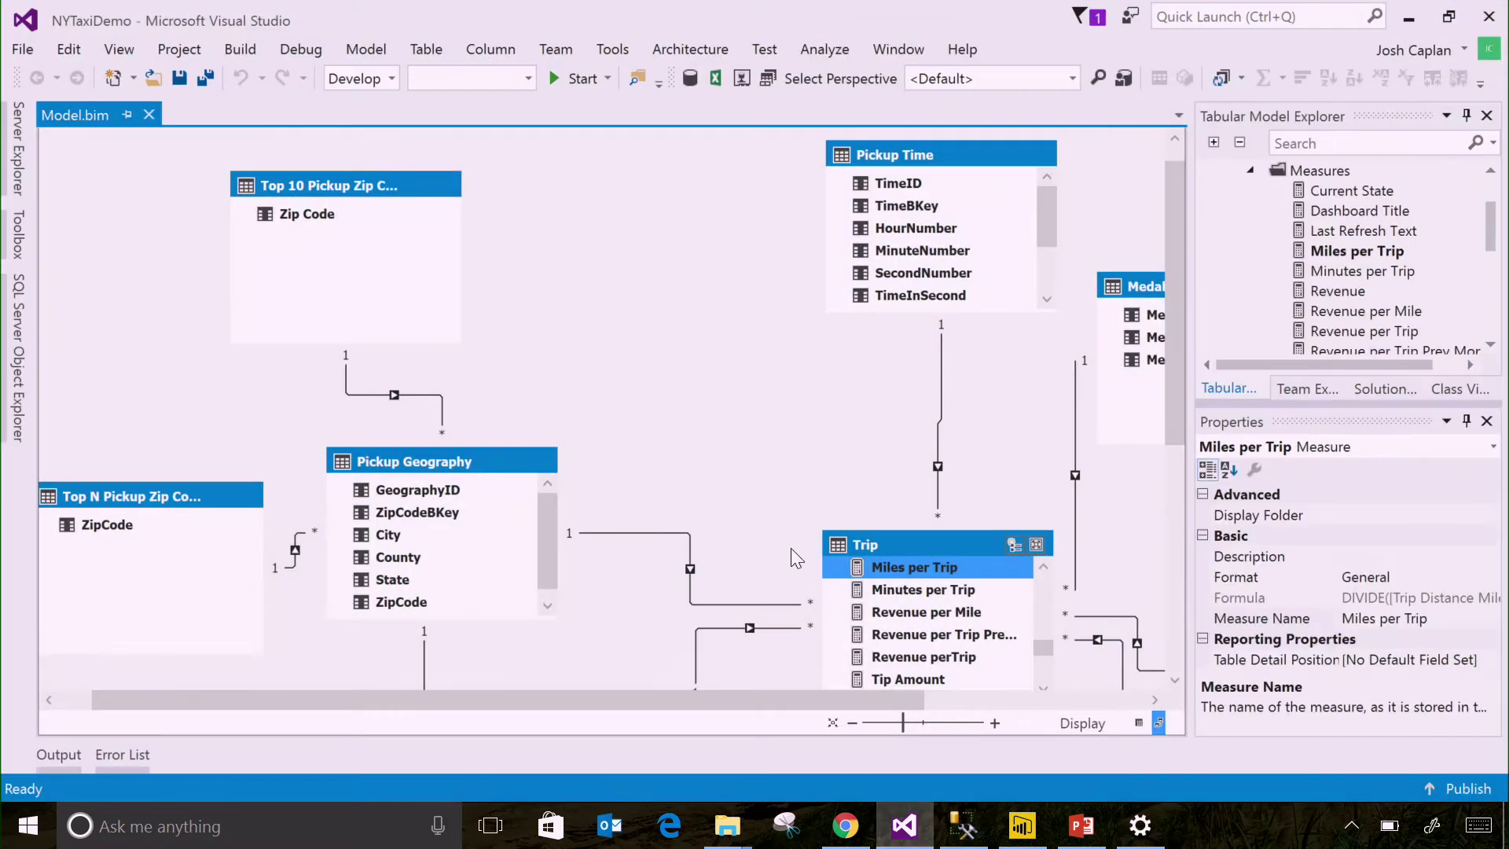
left_click(850, 724)
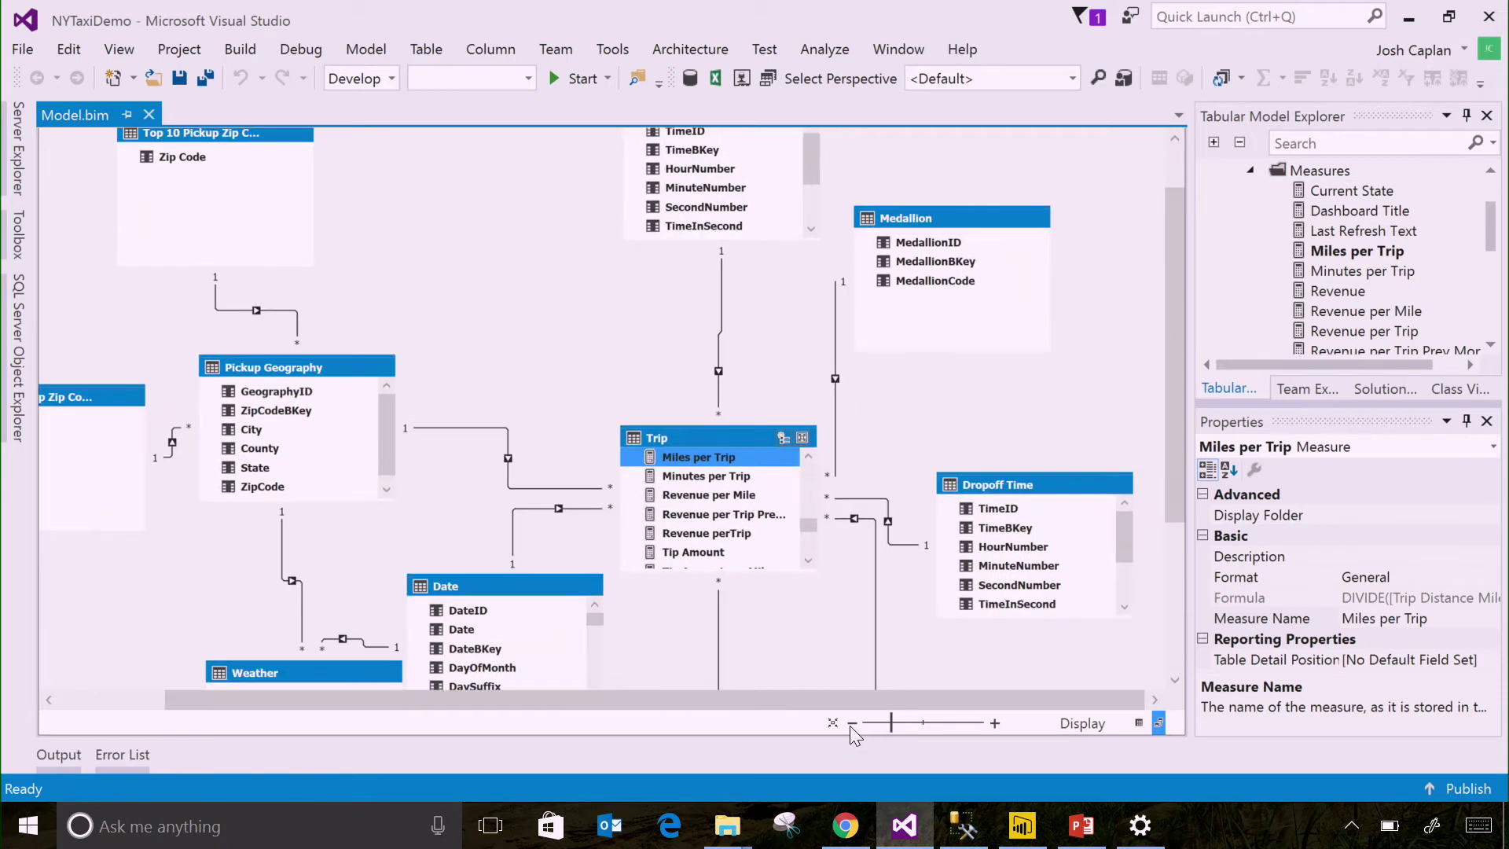
left_click(850, 725)
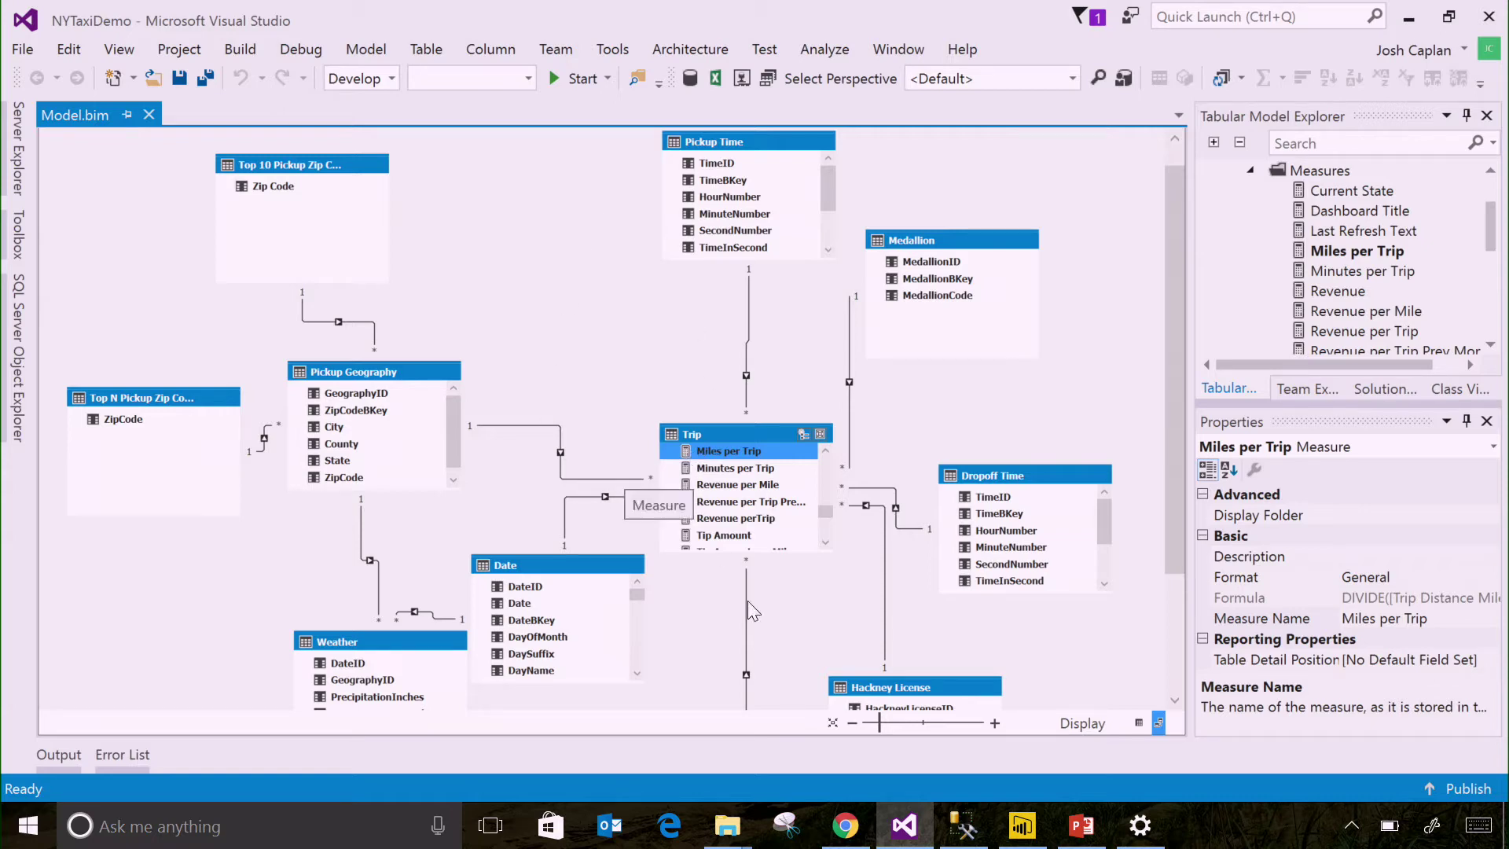
left_click(1000, 839)
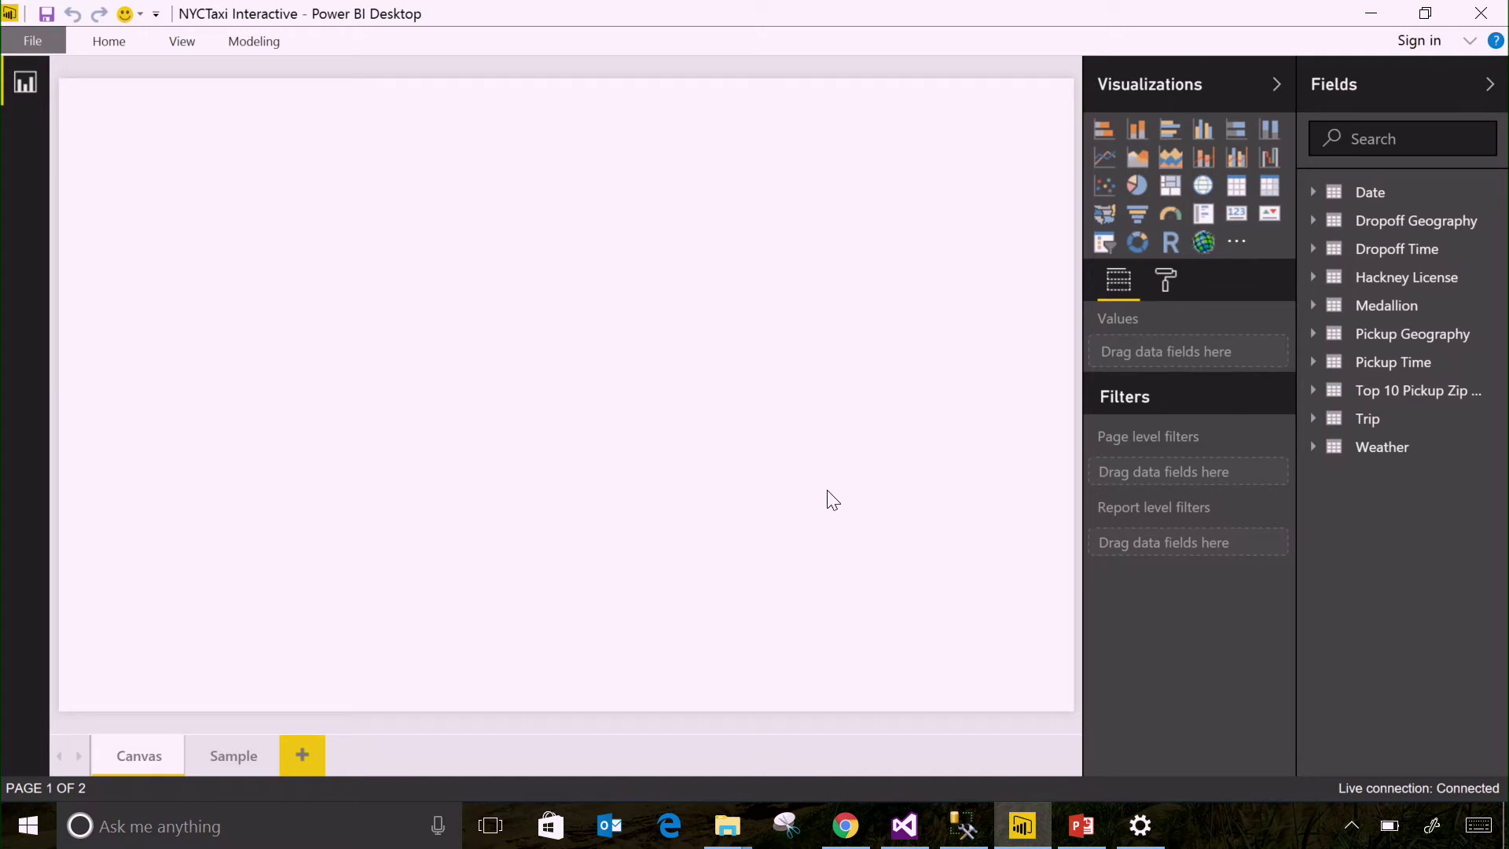
Expand Trip's _PASS Summit 2016 folder and put Trip Count on the report canvas
left_click(1311, 420)
left_click(1321, 451)
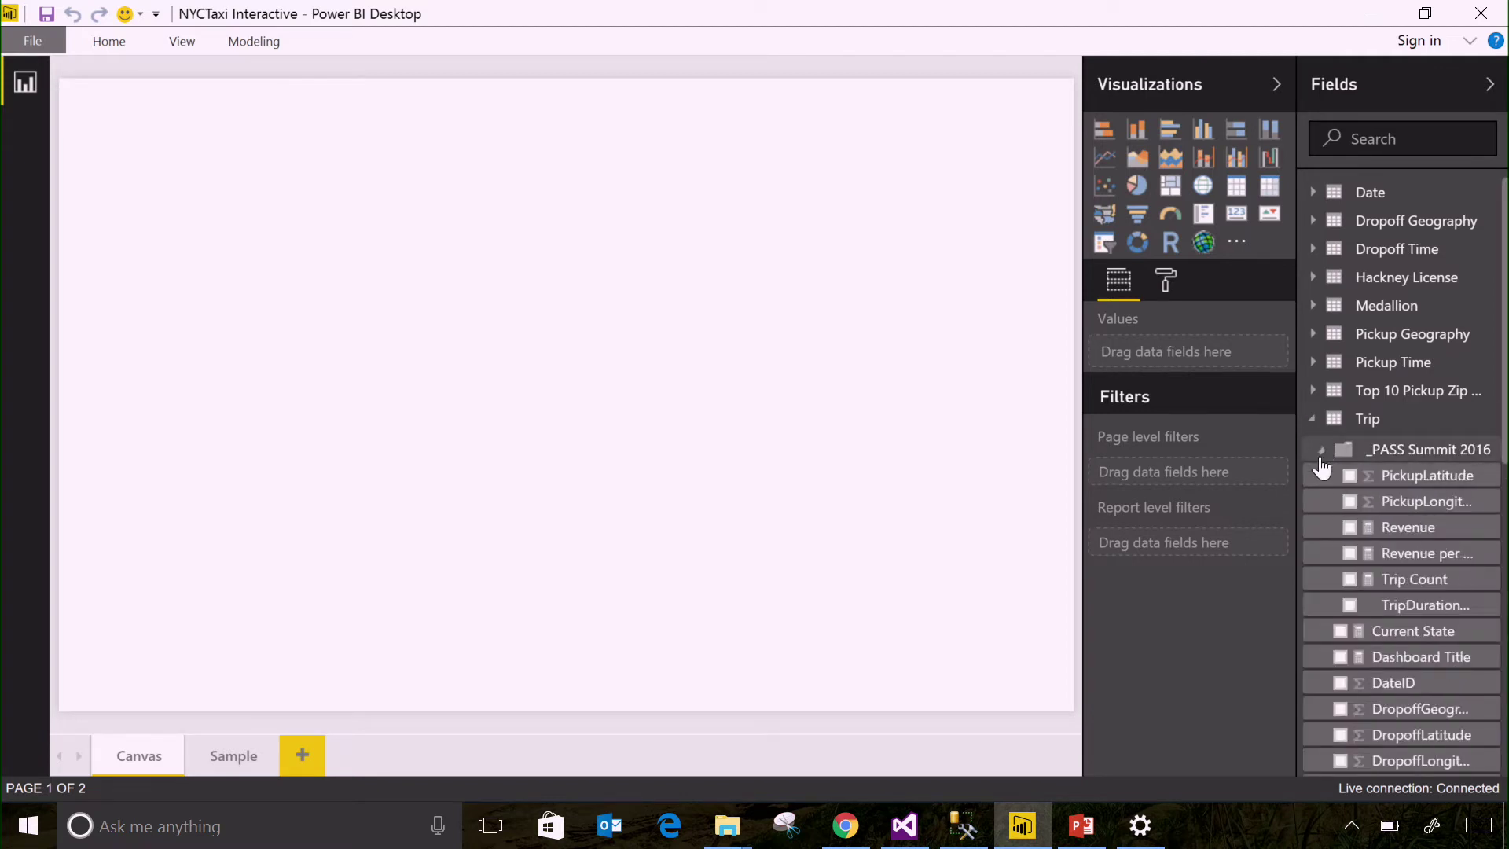
left_click_drag(1403, 580, 540, 363)
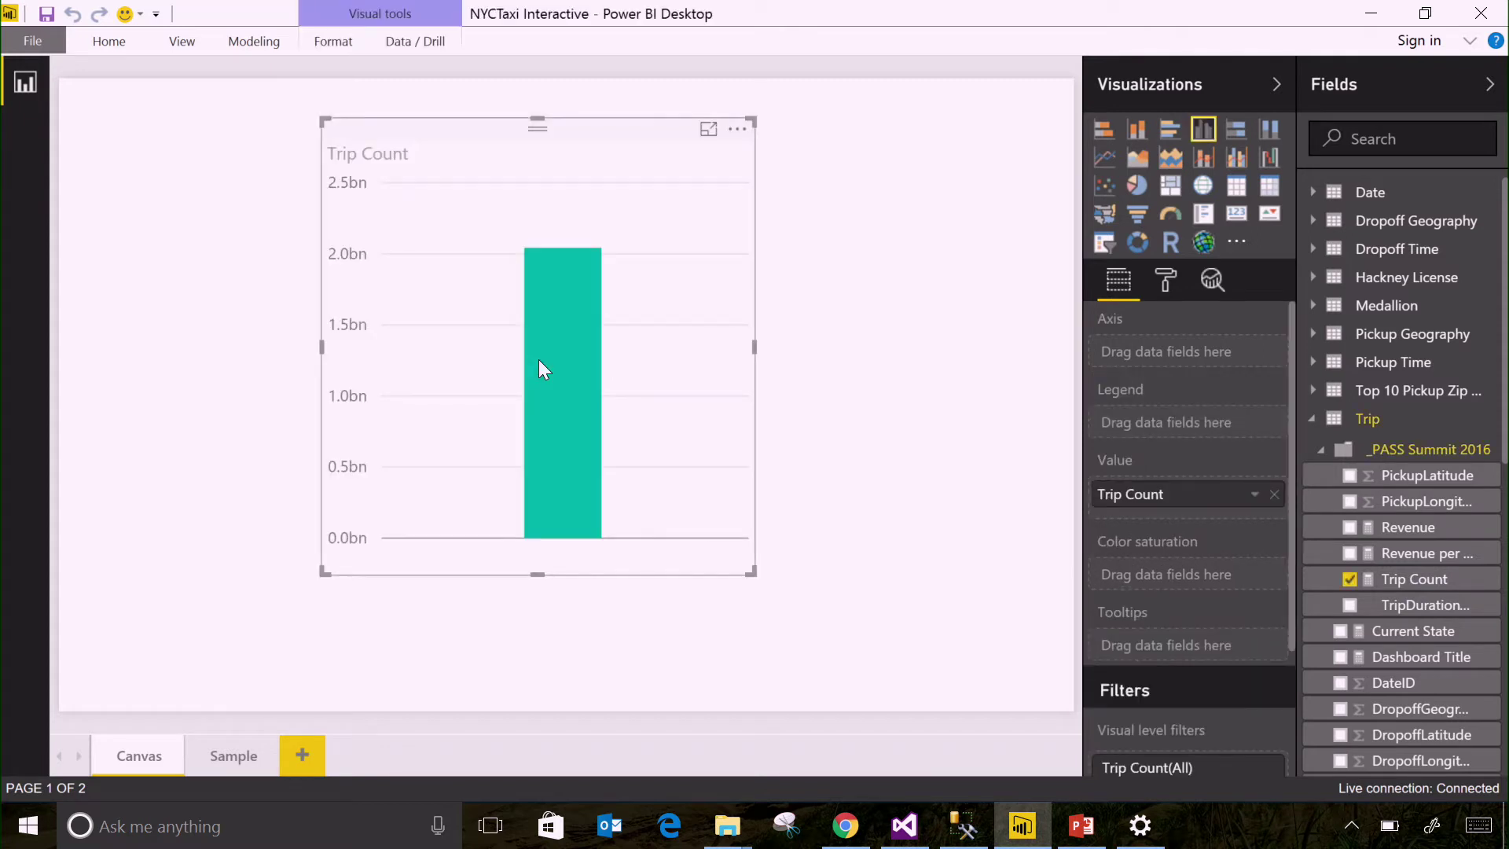
Convert the Trip Count chart to a 2.04bn card, shrink it, and place it bottom-left
left_click(1237, 214)
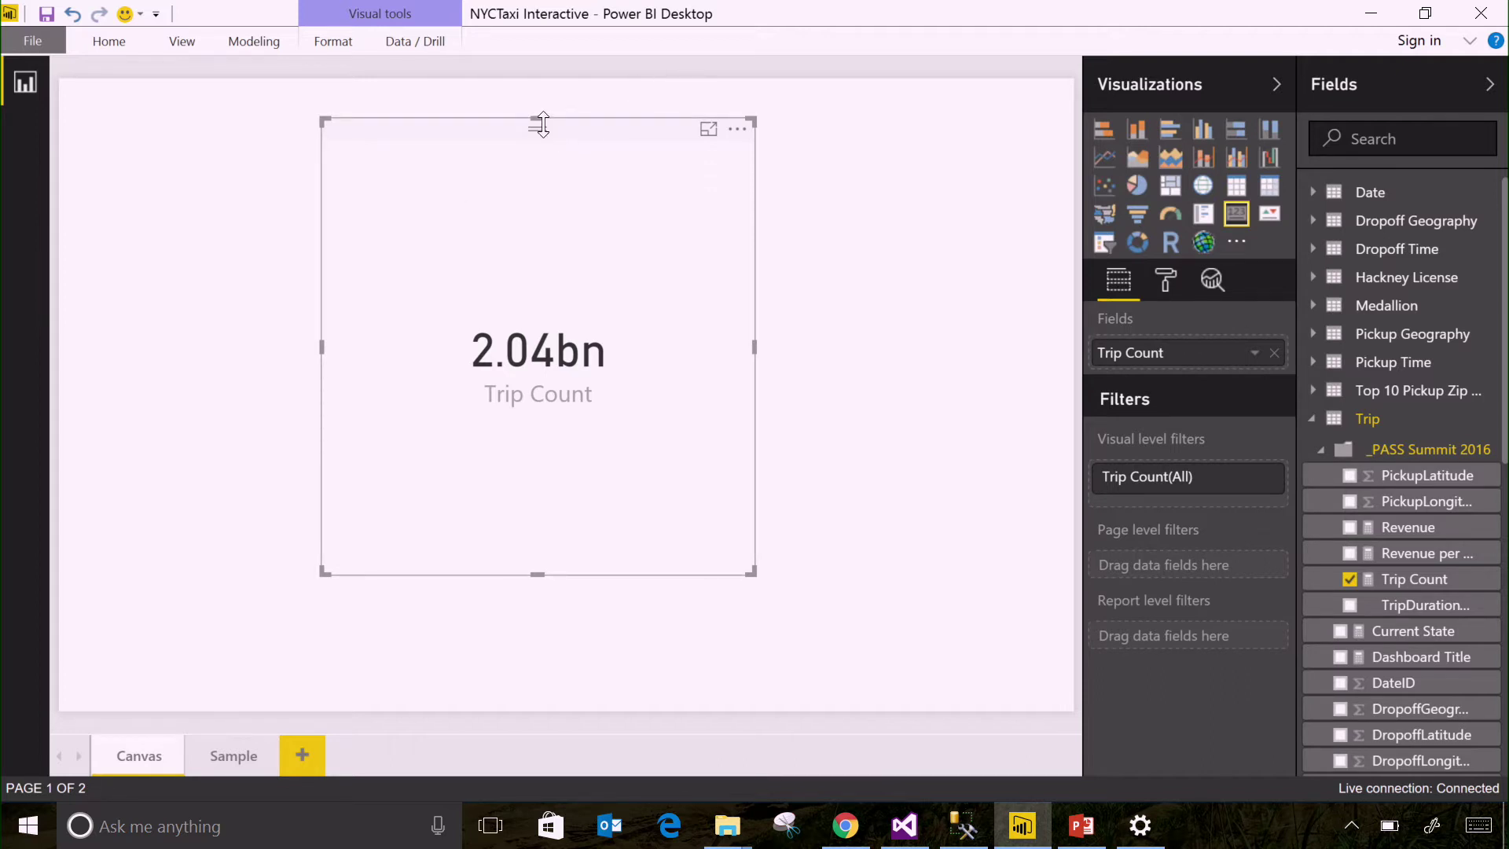
left_click_drag(542, 124, 595, 442)
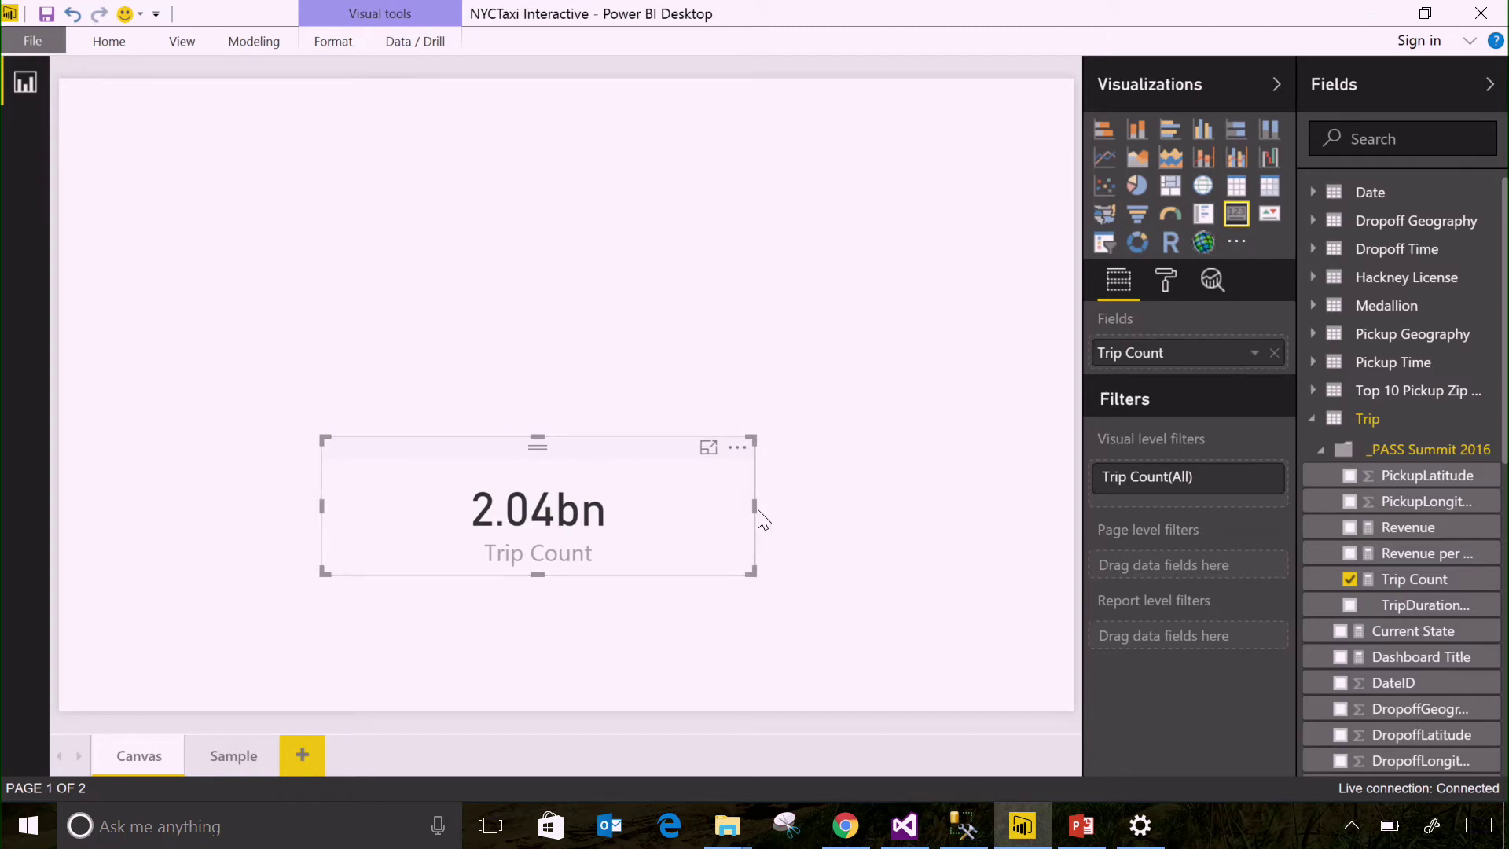
left_click_drag(753, 506, 550, 508)
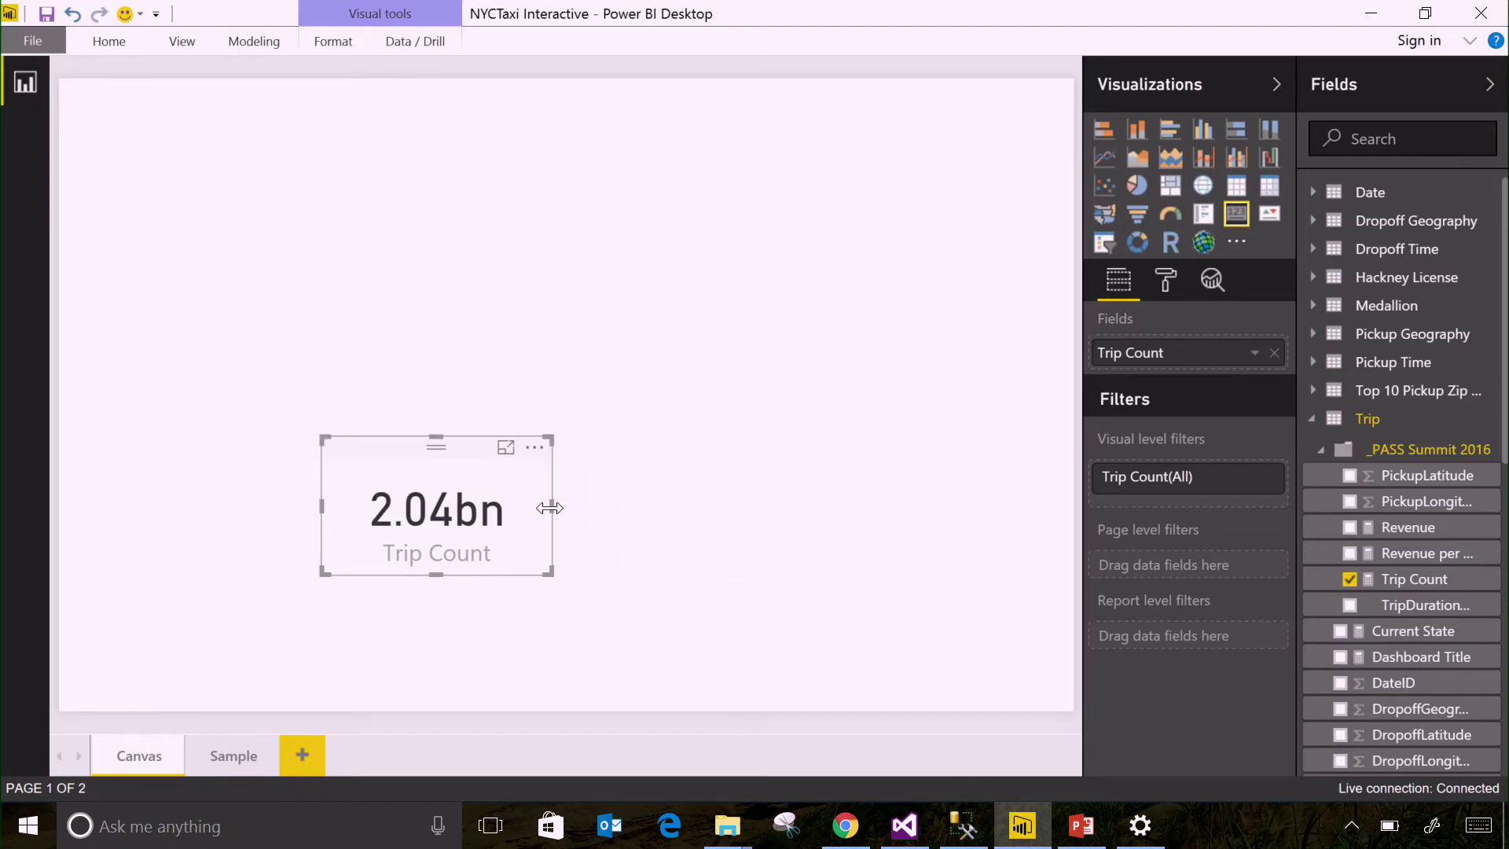
left_click_drag(425, 445, 125, 586)
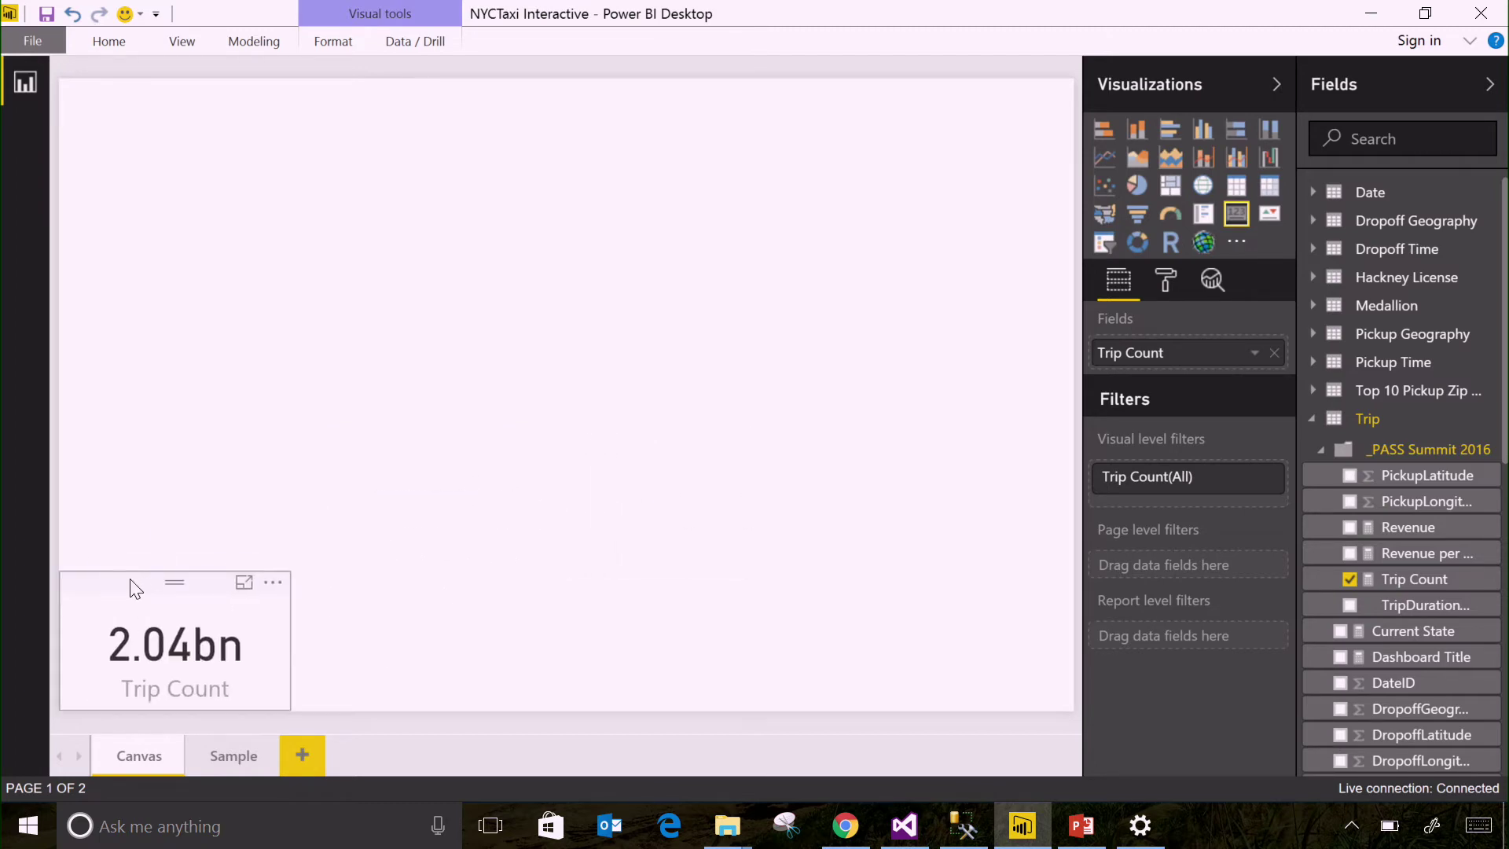
left_click(769, 253)
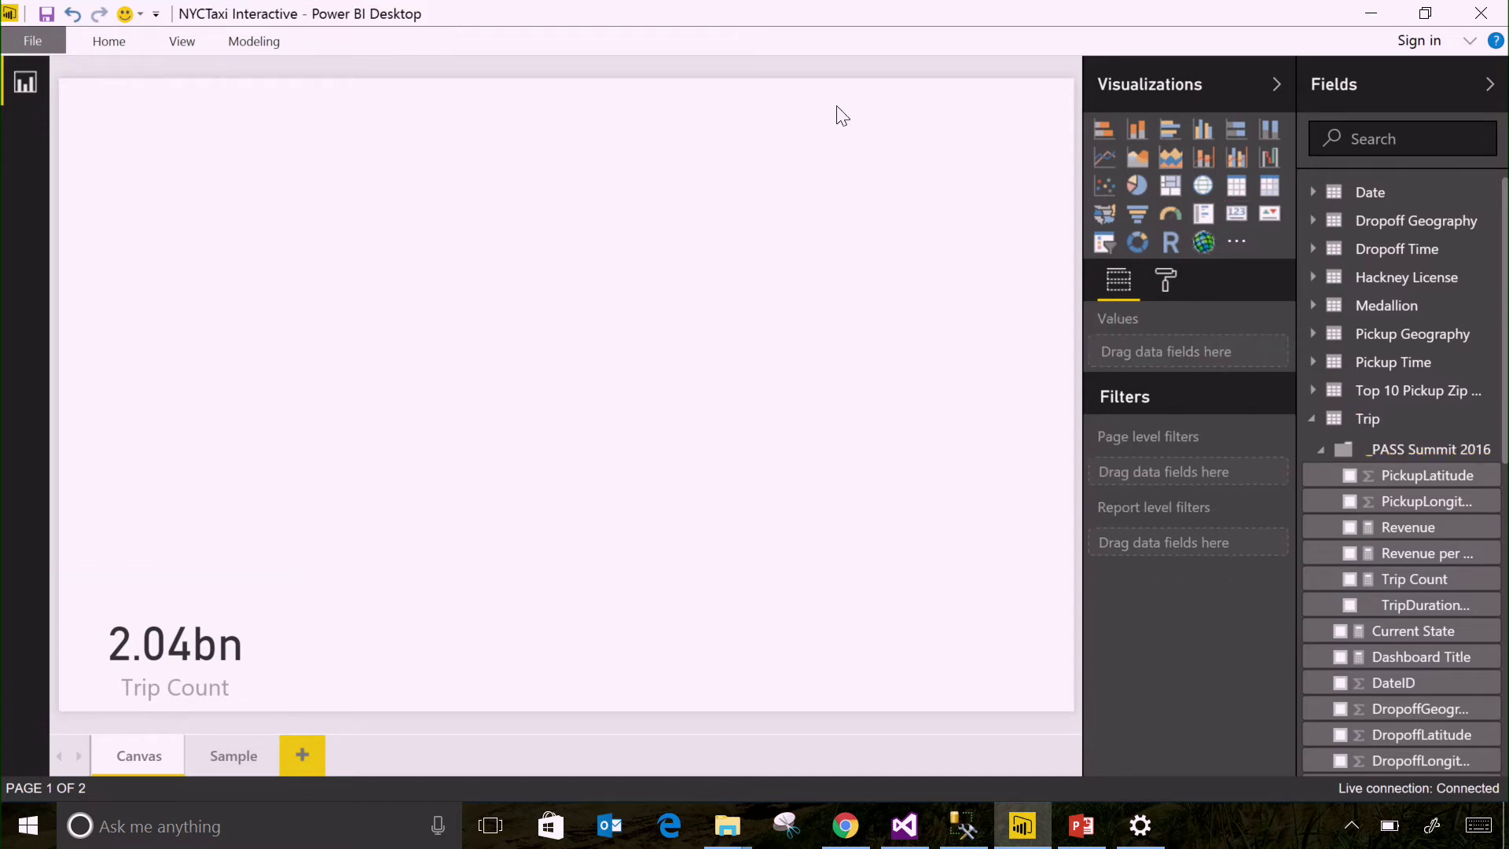
Map PickupLatitude and PickupLongitude with Revenue-sized bubbles, enlarged on the page's right side
left_click(1349, 476)
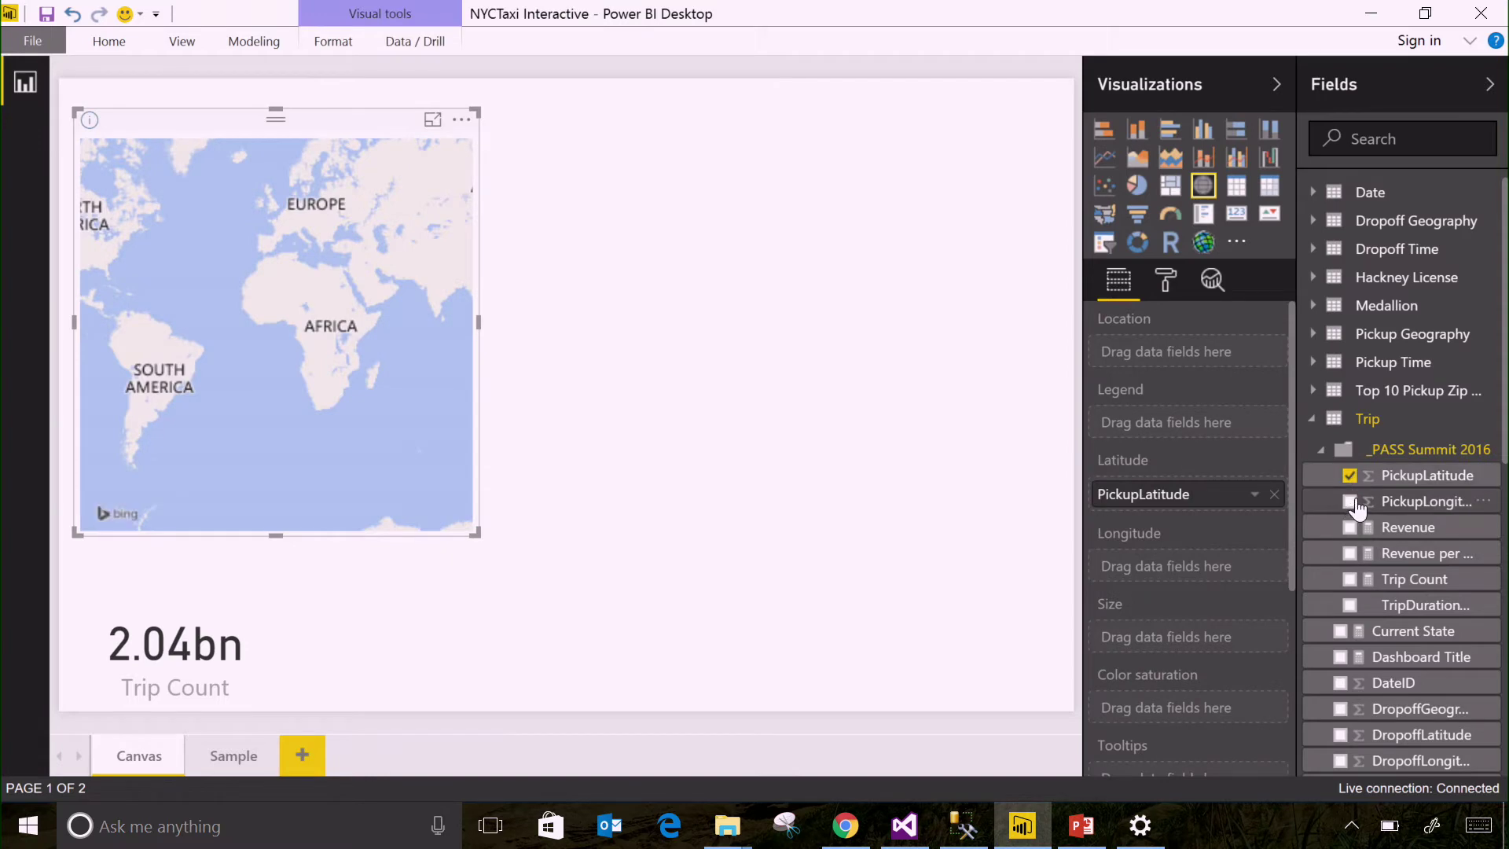
left_click(1350, 501)
left_click(1349, 526)
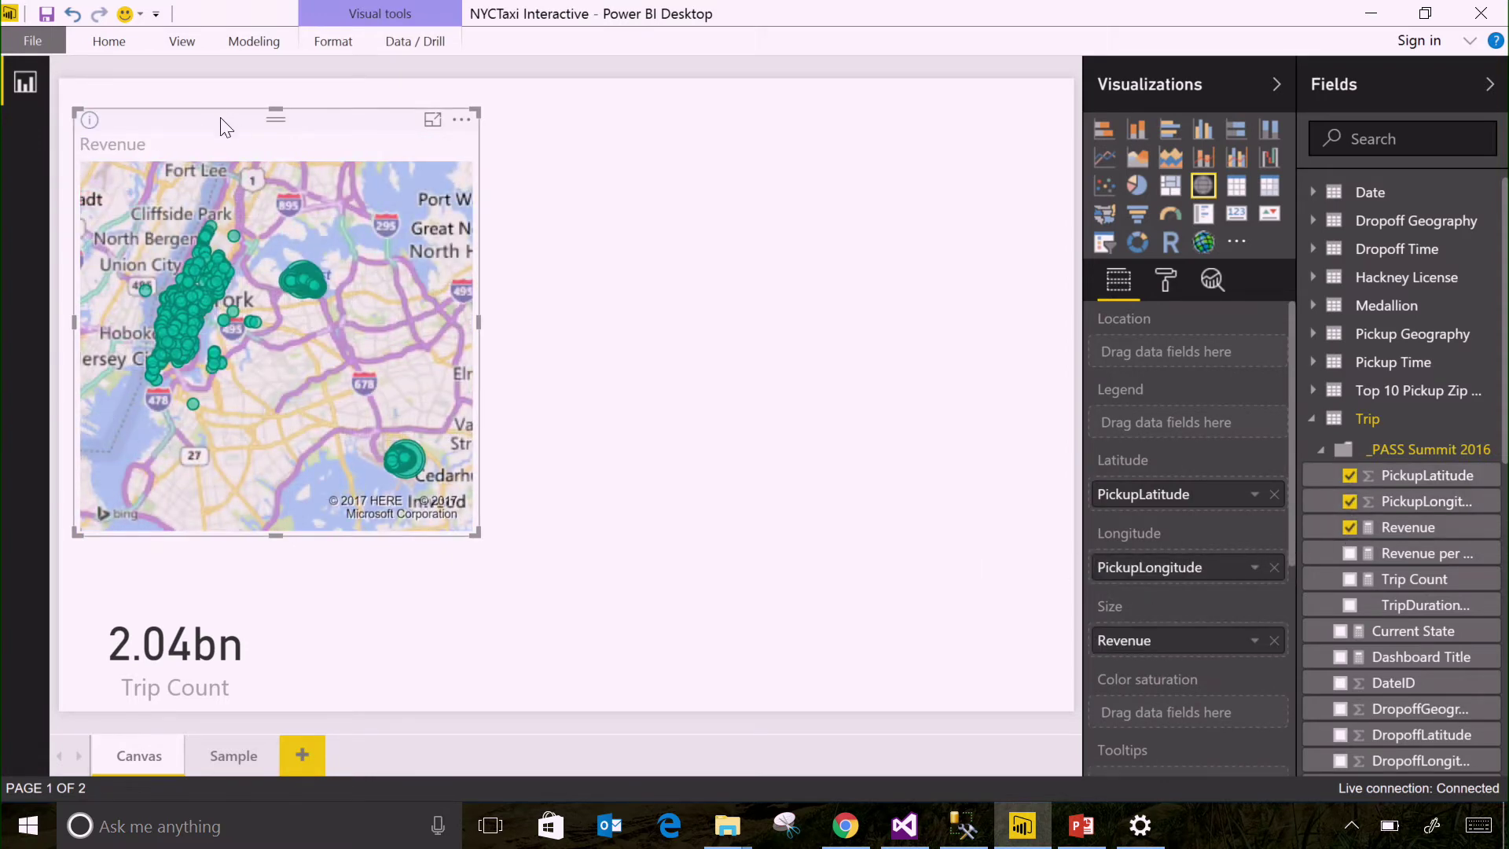
left_click_drag(224, 124, 880, 83)
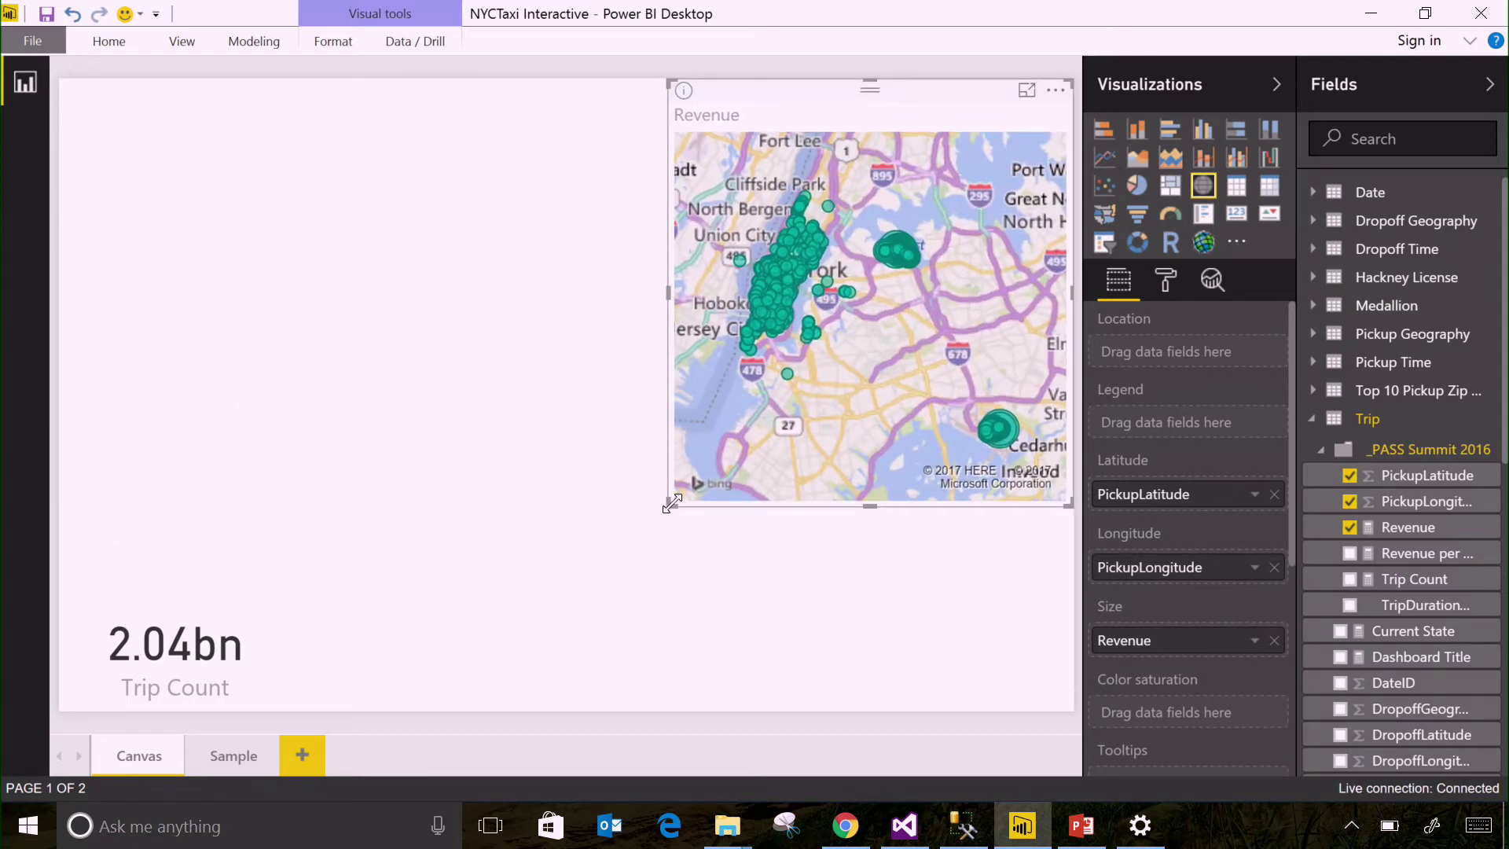
left_click_drag(672, 503, 664, 609)
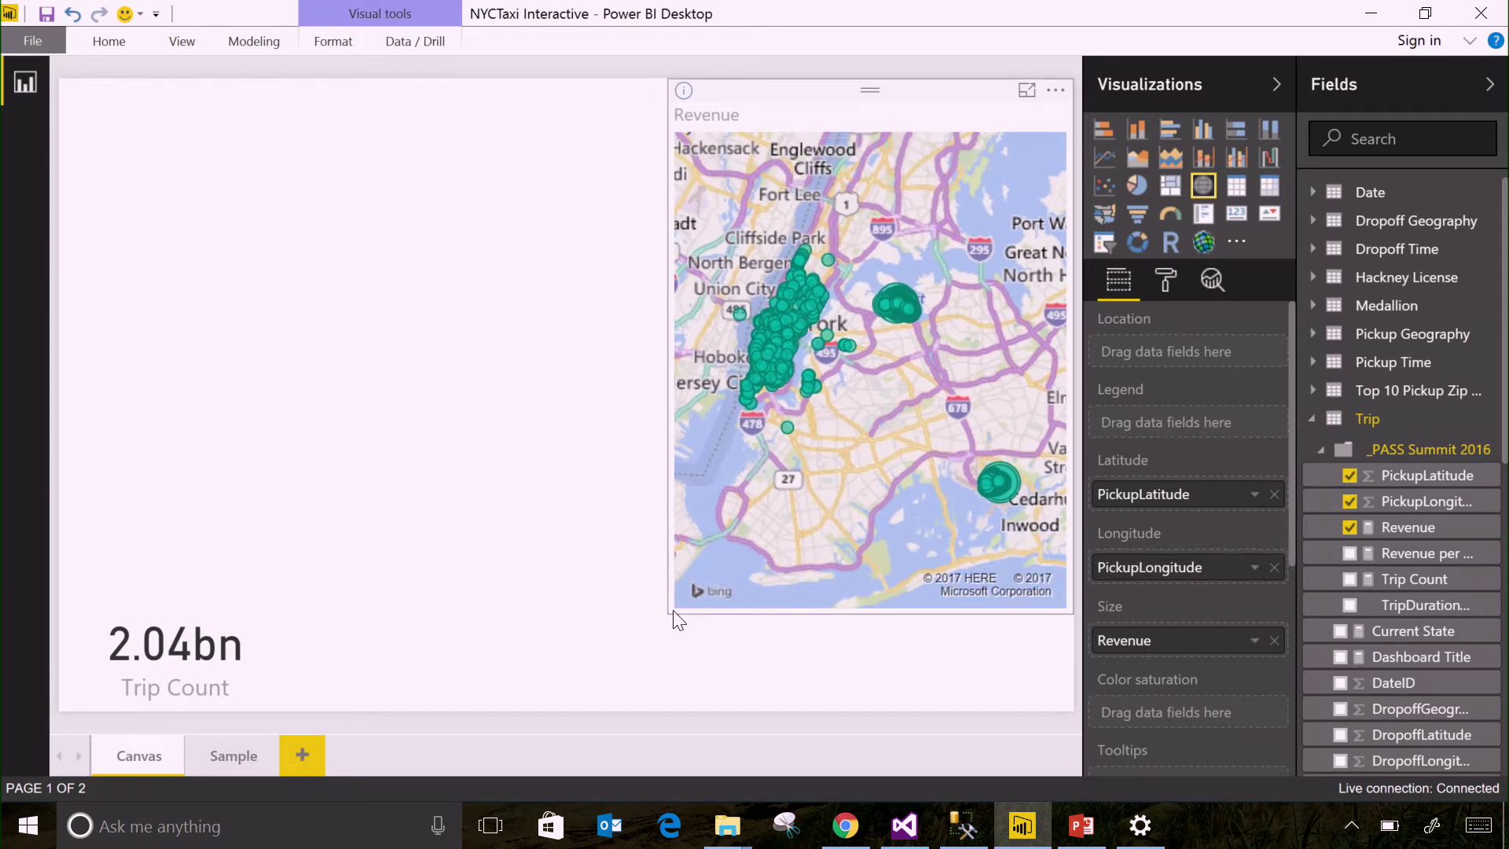
left_click_drag(678, 620, 644, 680)
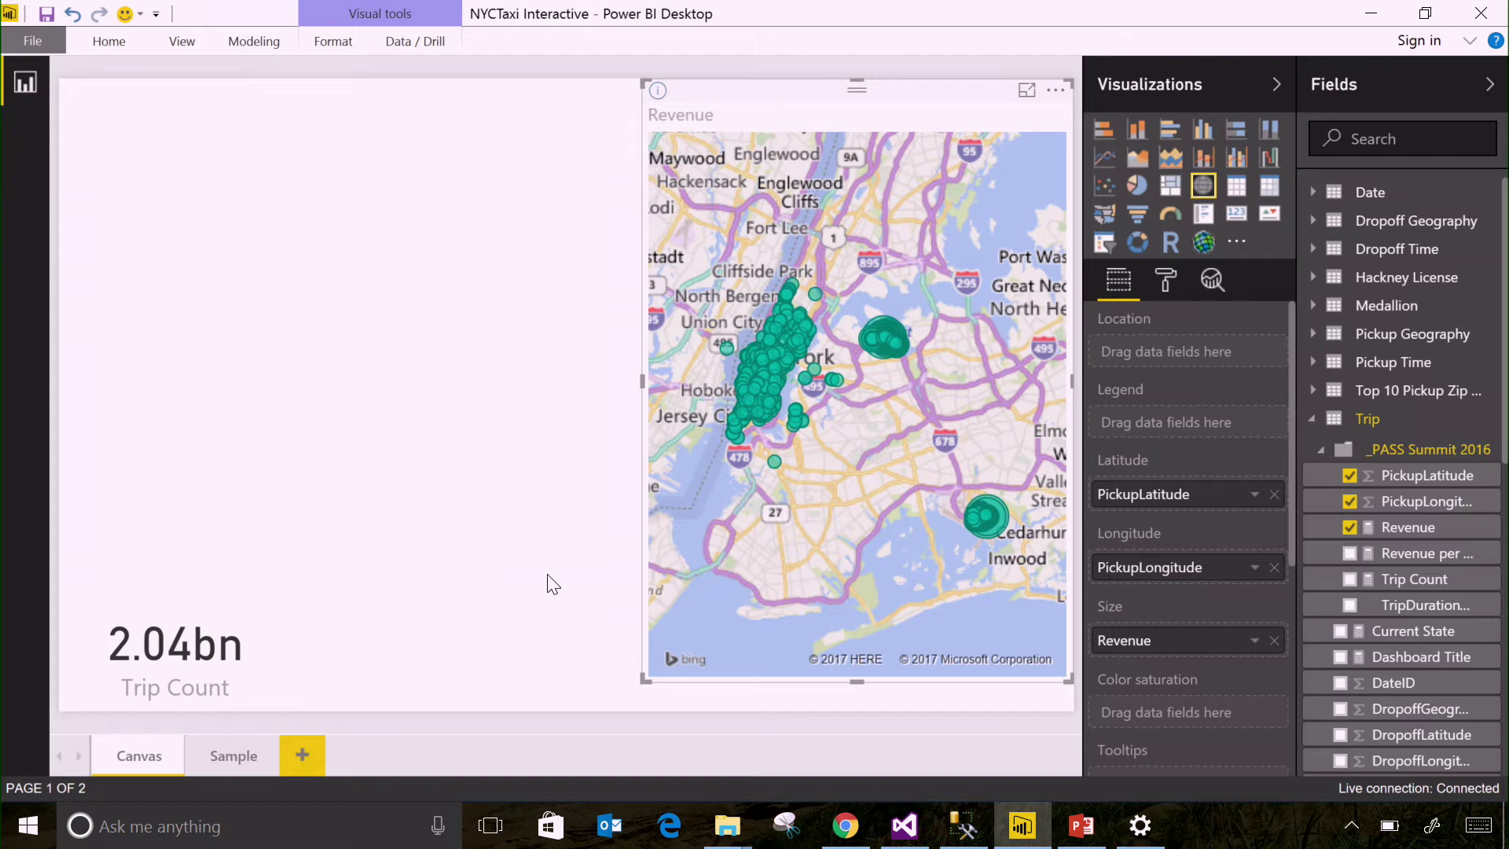
left_click(361, 335)
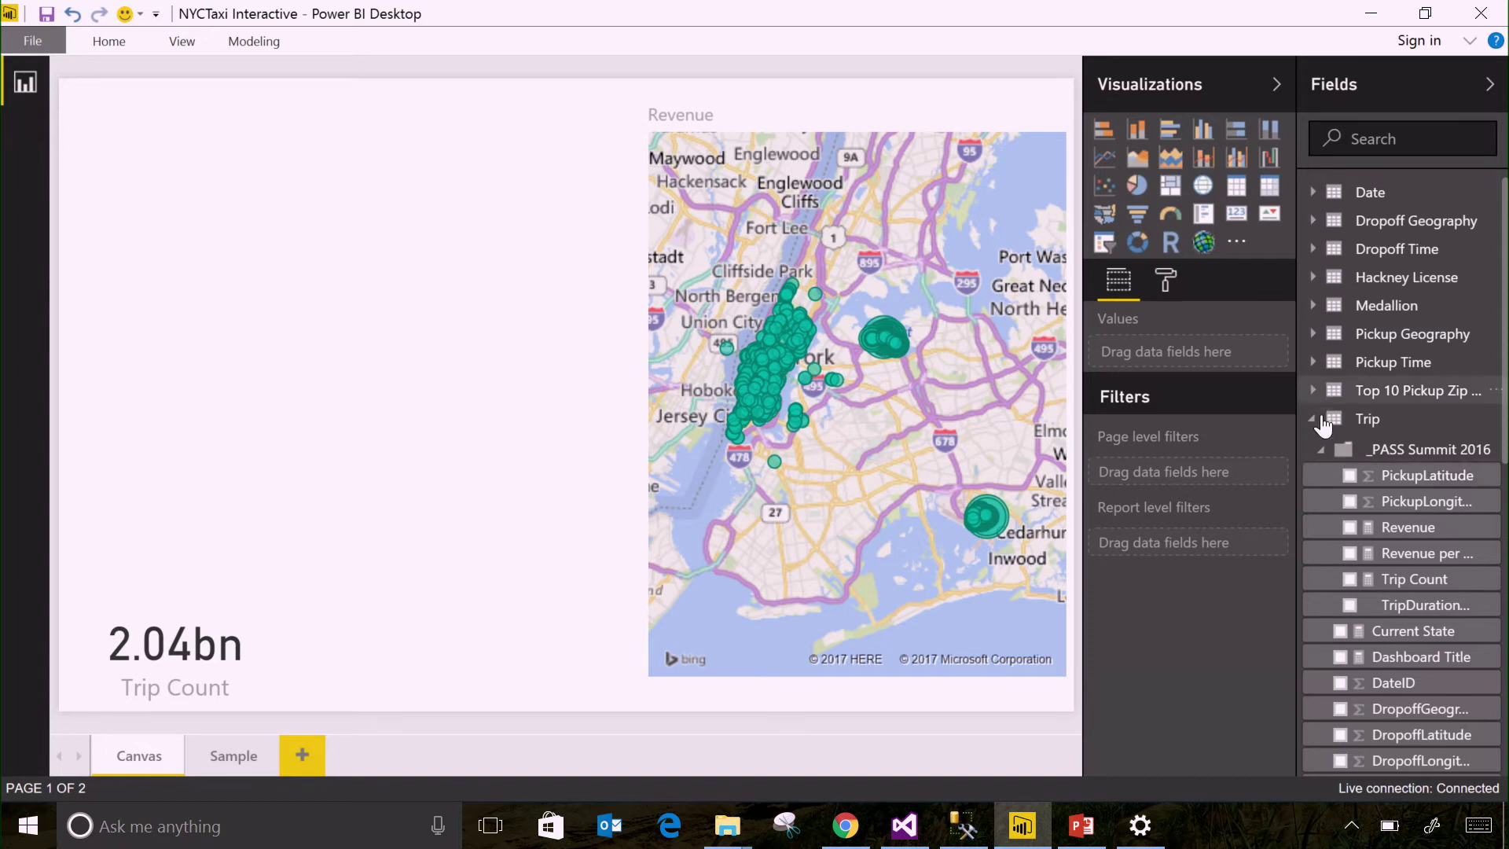
Chart Revenue per Trip by Top 10 Pickup Zip Code as columns, widened and shortened
left_click(1351, 554)
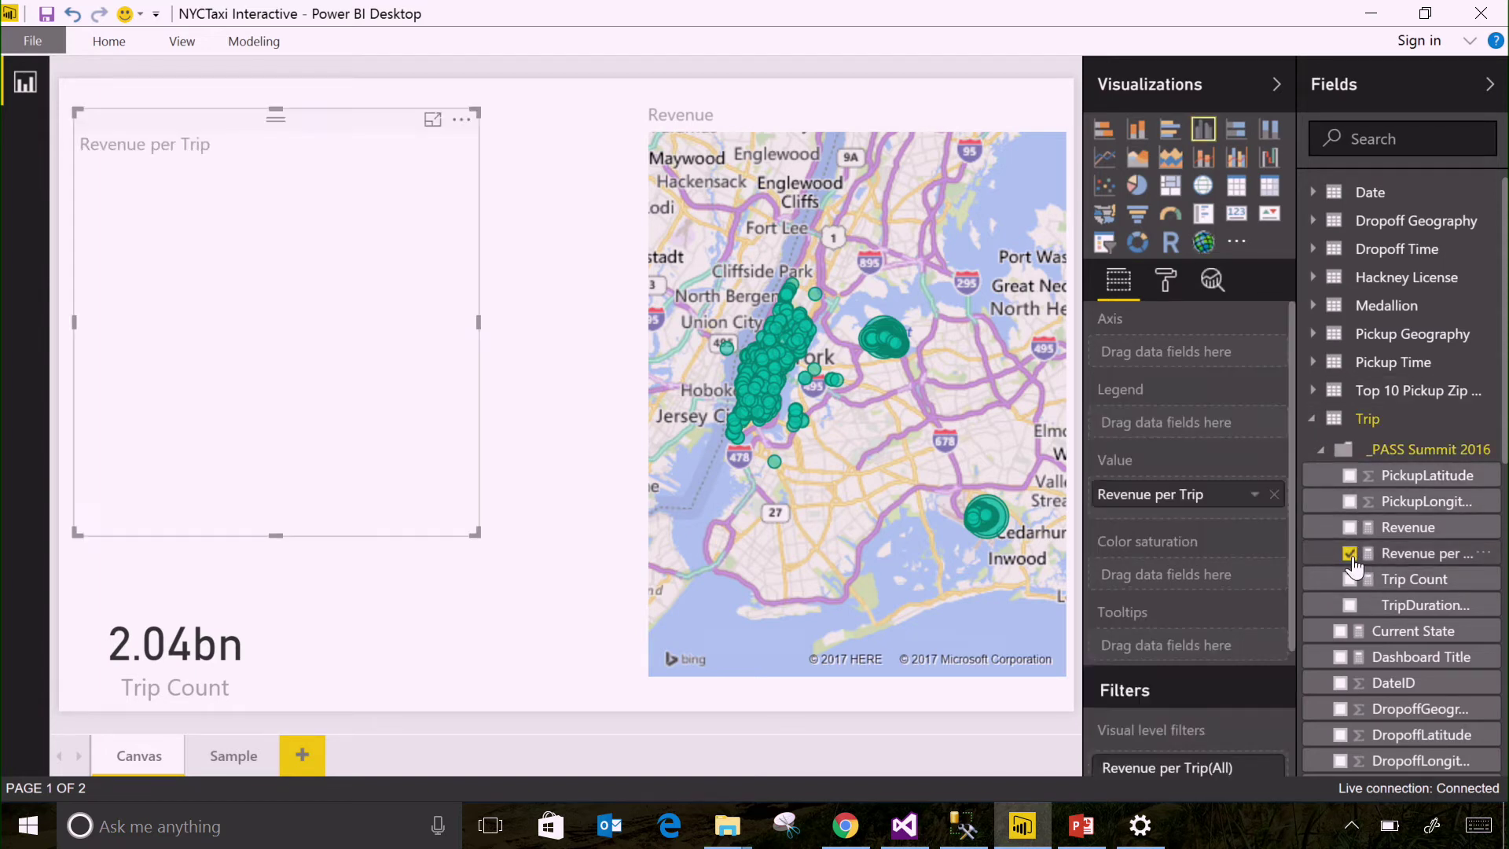
left_click(1312, 390)
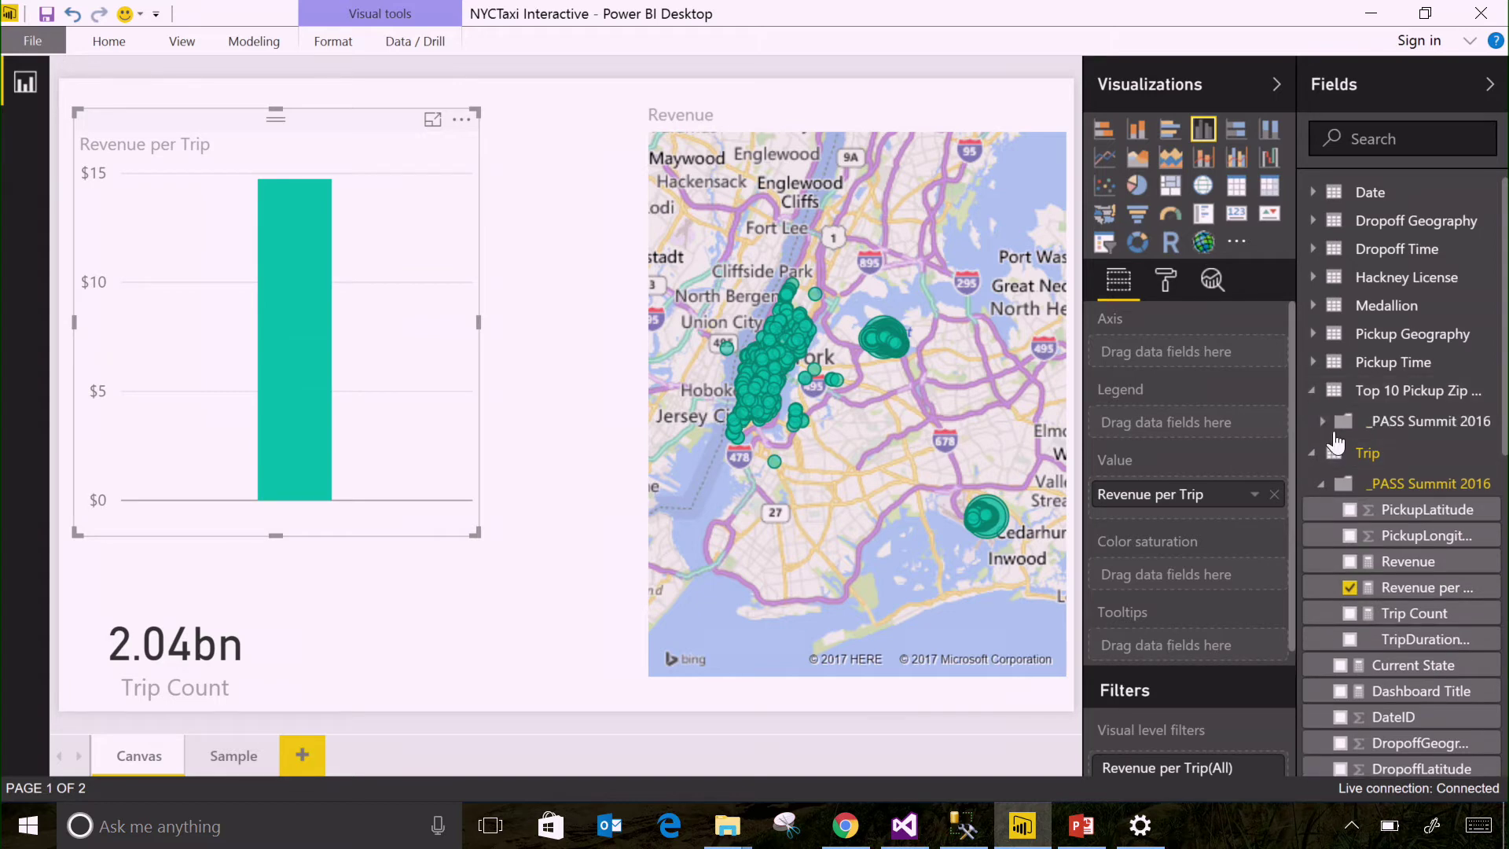
left_click(1332, 423)
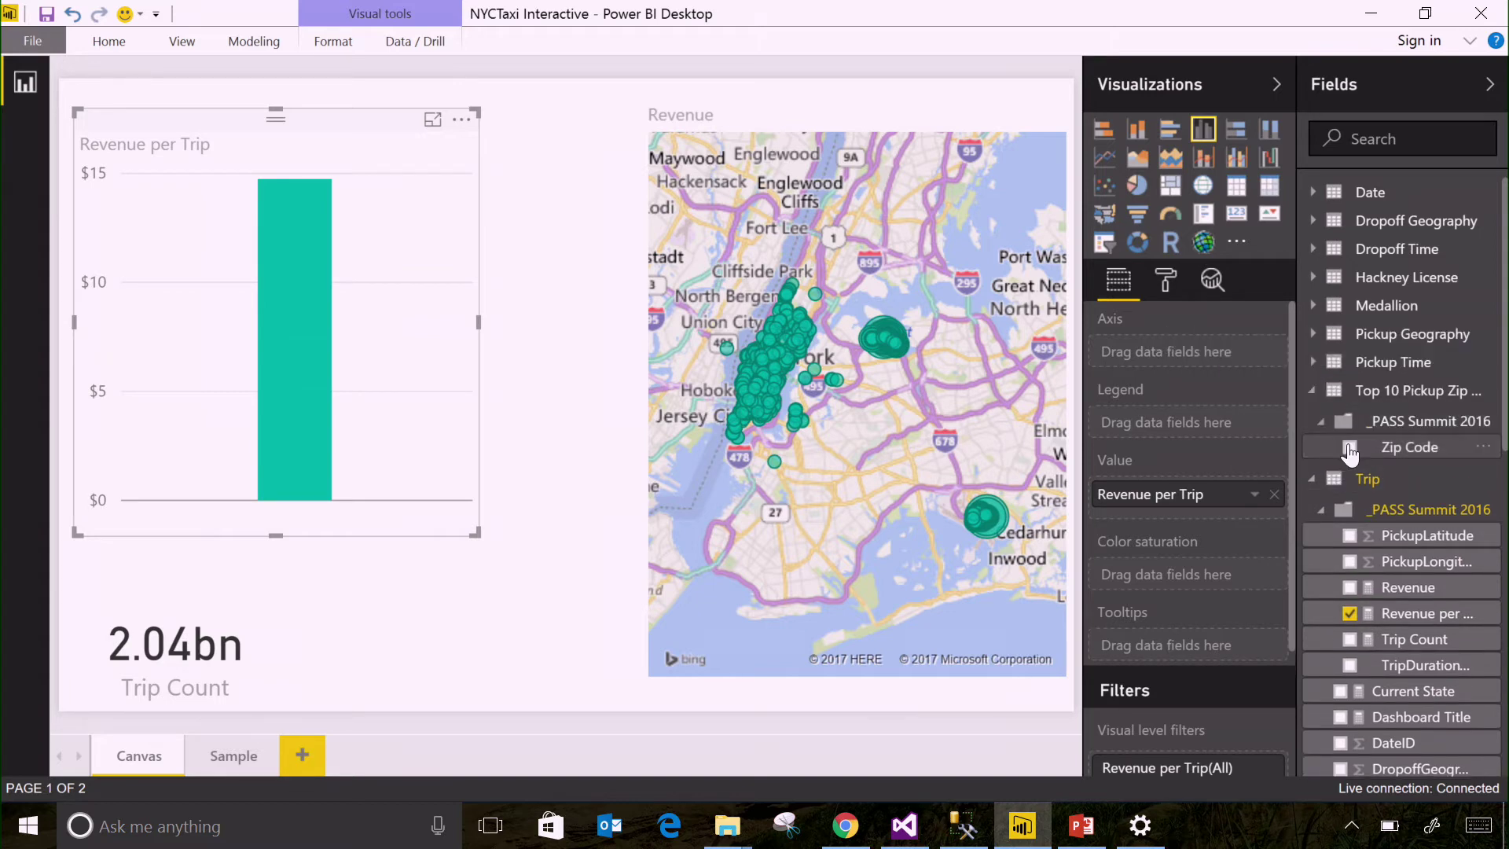
left_click(1349, 447)
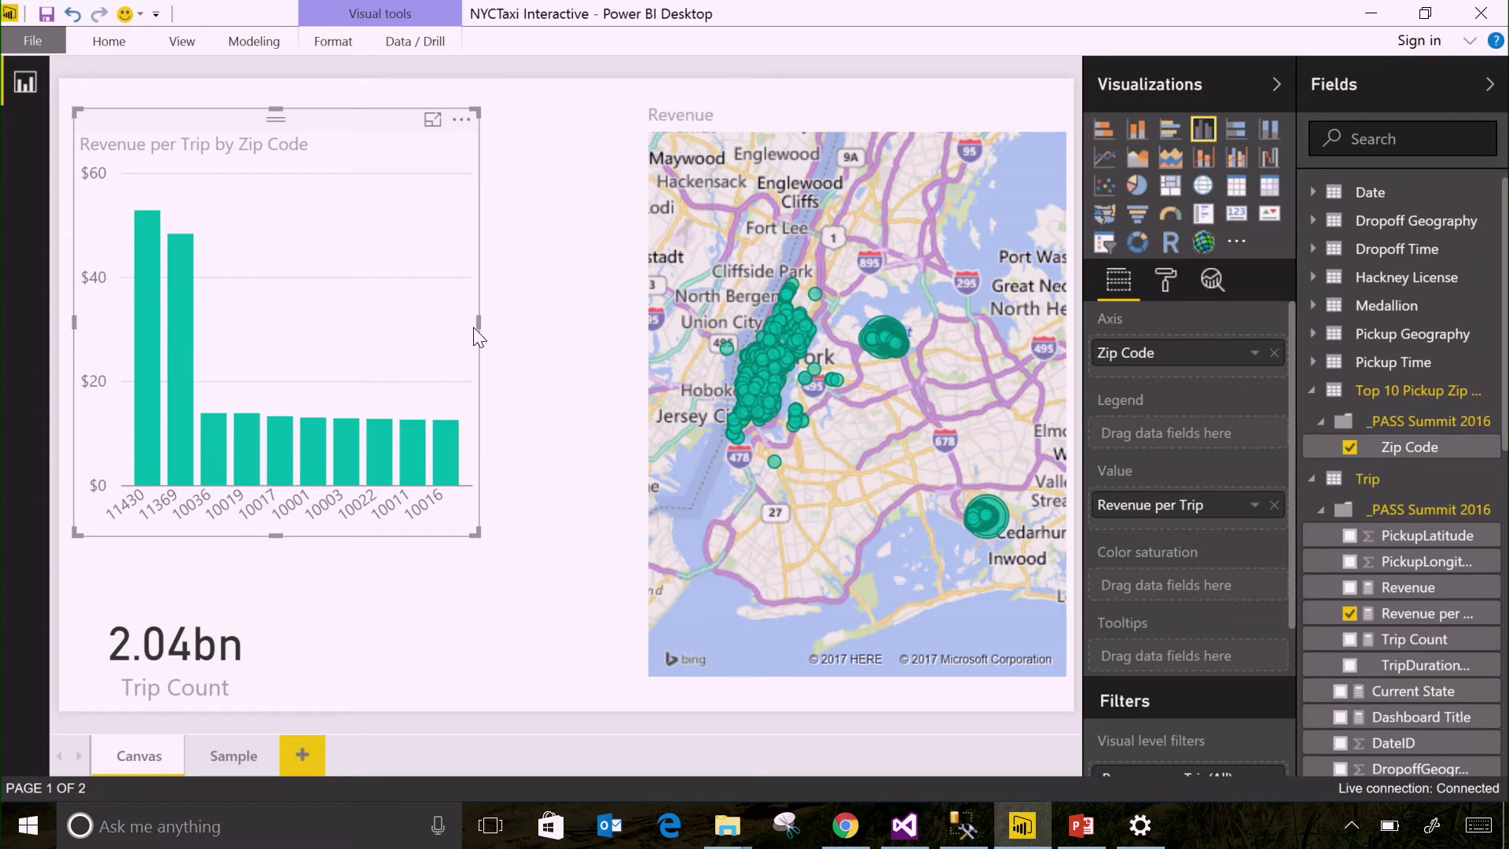
left_click_drag(477, 323, 640, 300)
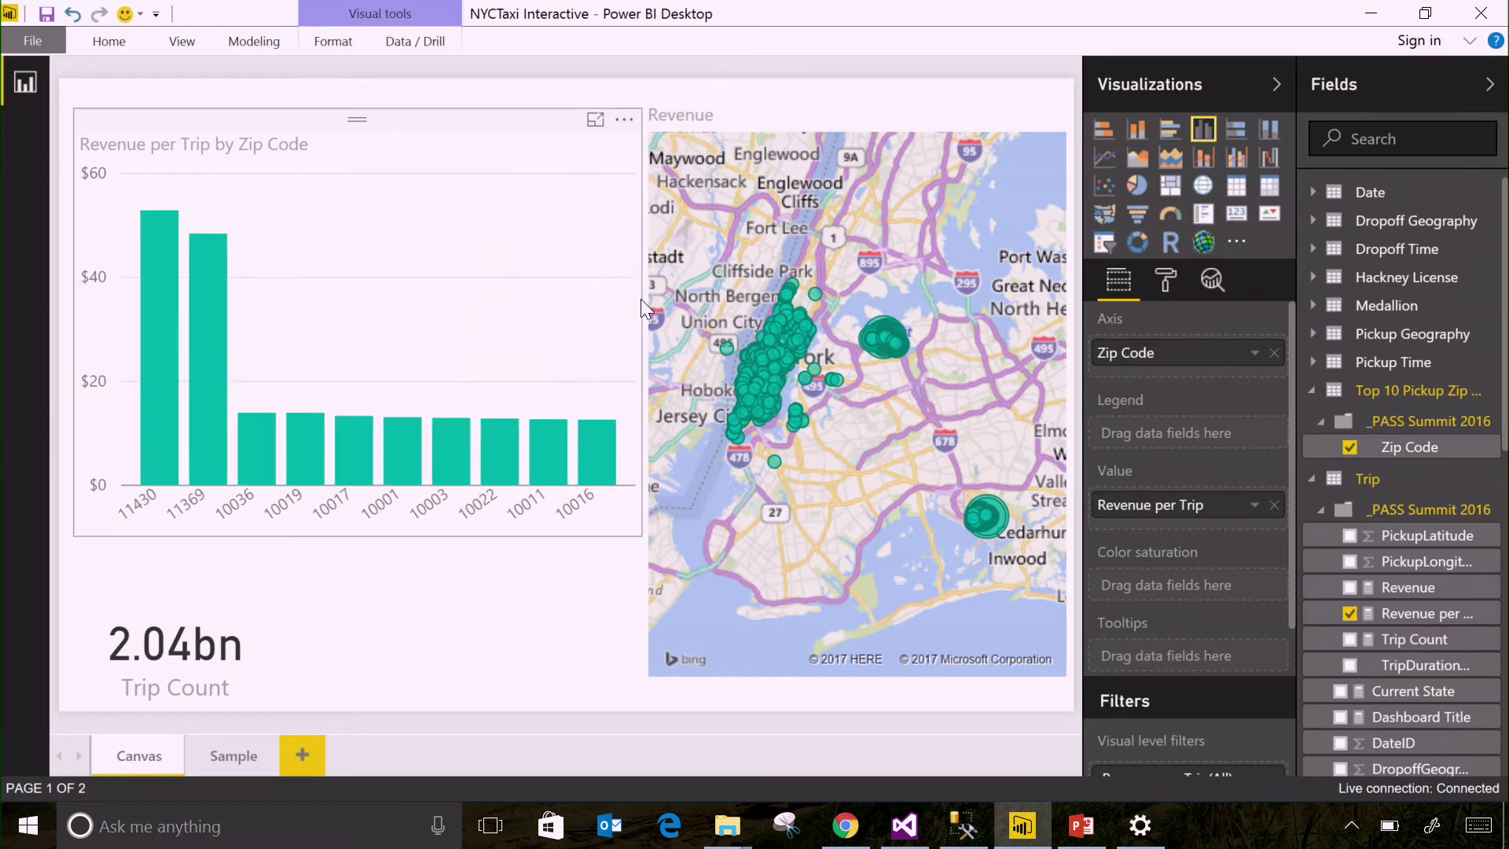
left_click_drag(358, 538, 331, 465)
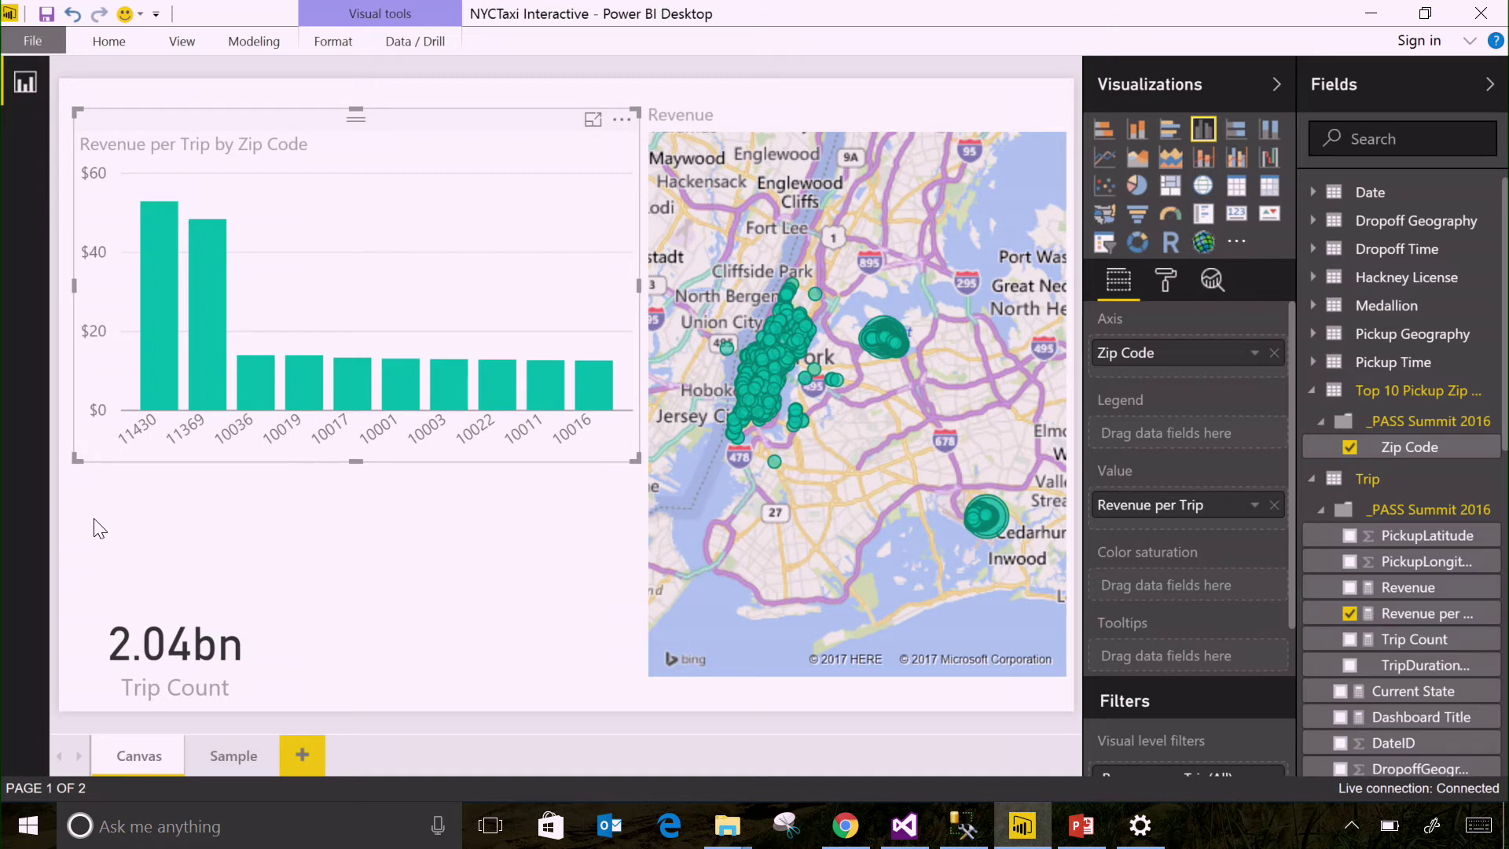
Cross-filter by zip codes 11430 then 11369, clear it, and shorten the Revenue per Trip chart
mouse_move(144, 360)
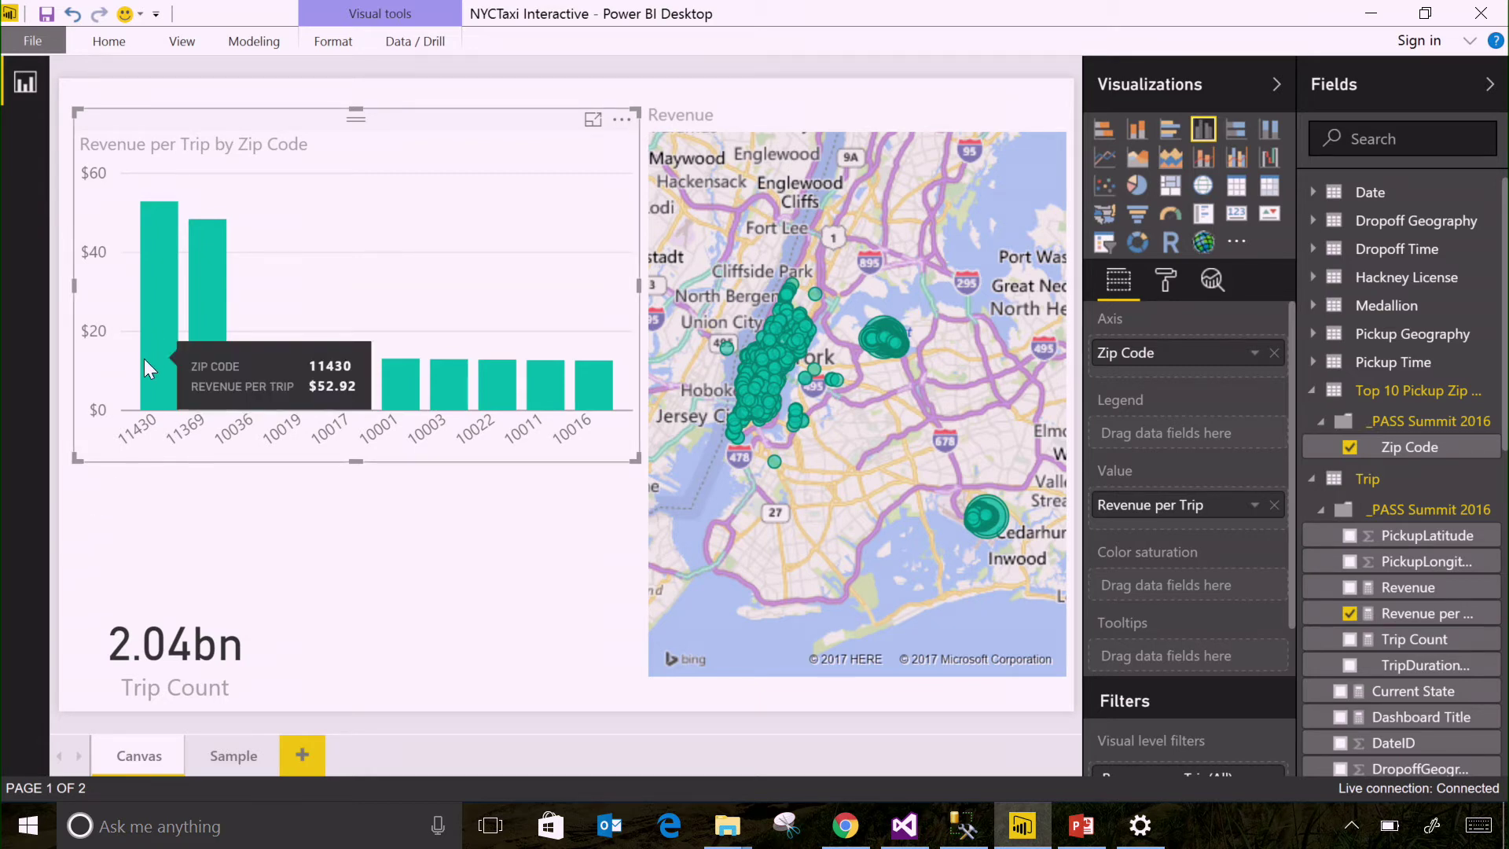
left_click(148, 276)
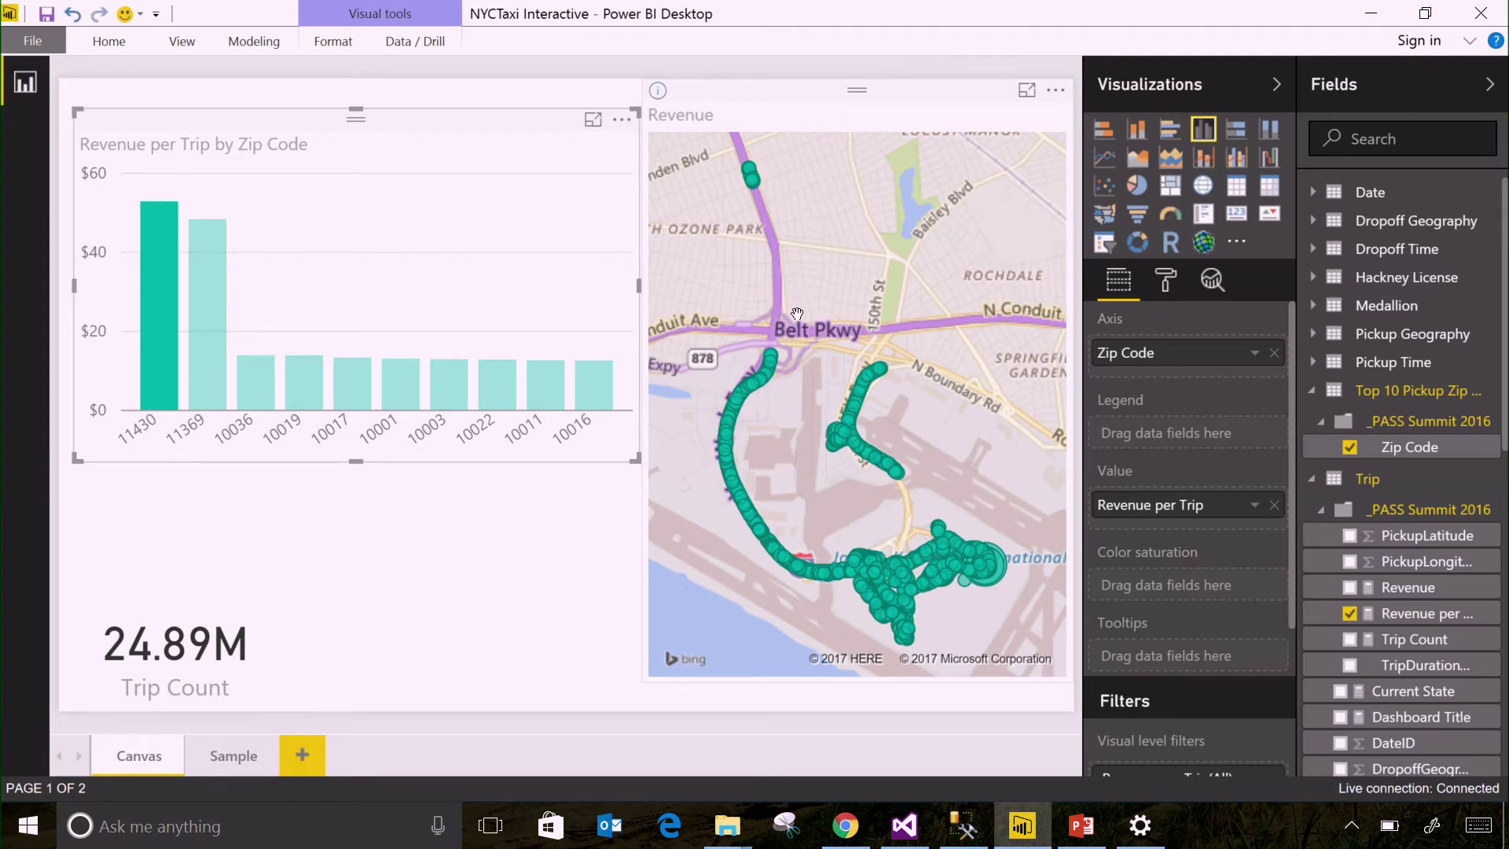
mouse_move(165, 300)
left_click(210, 311)
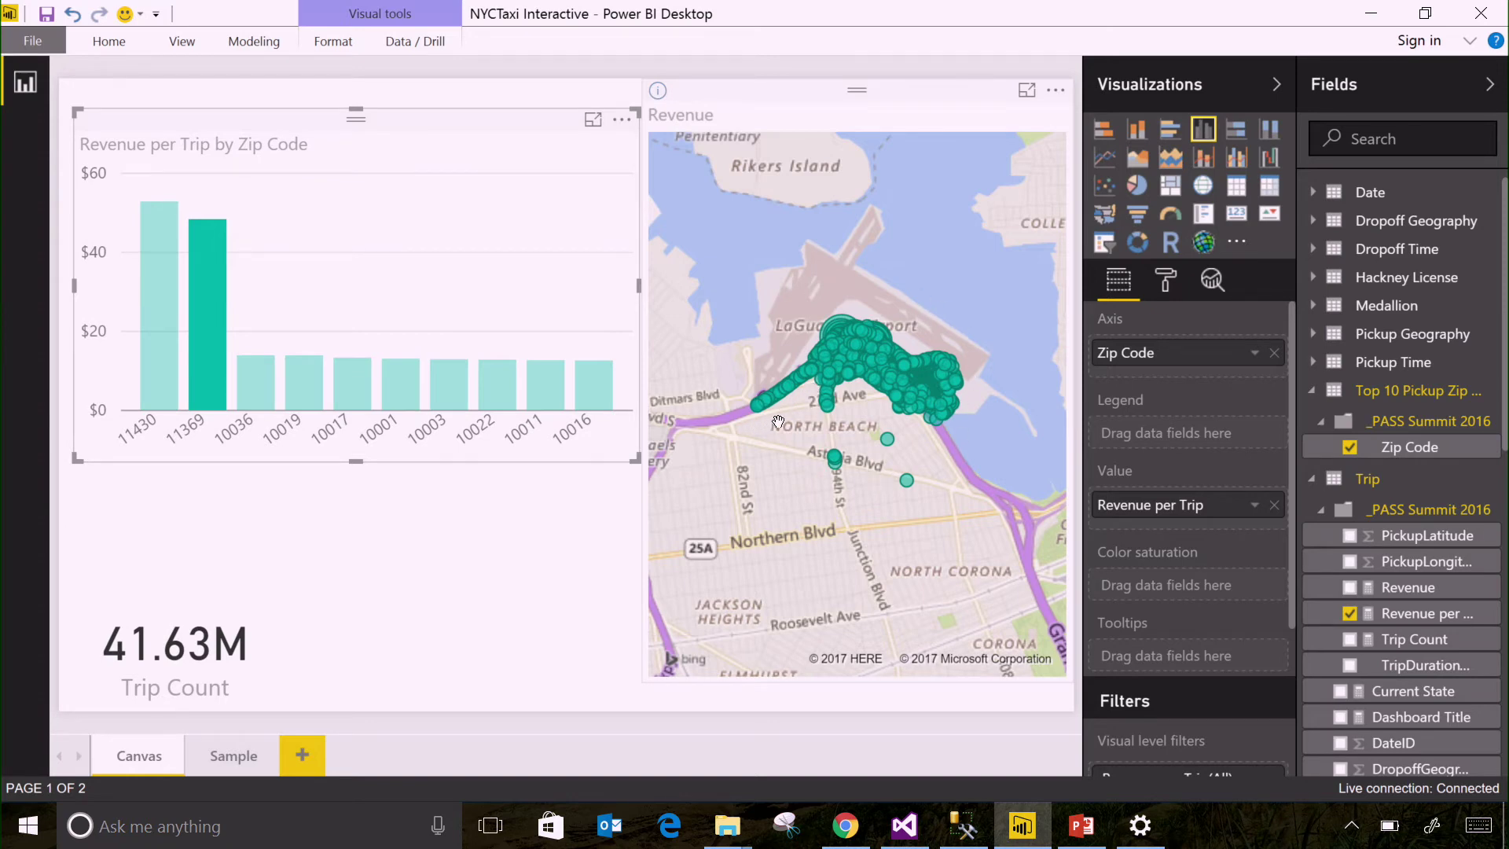
left_click(217, 330)
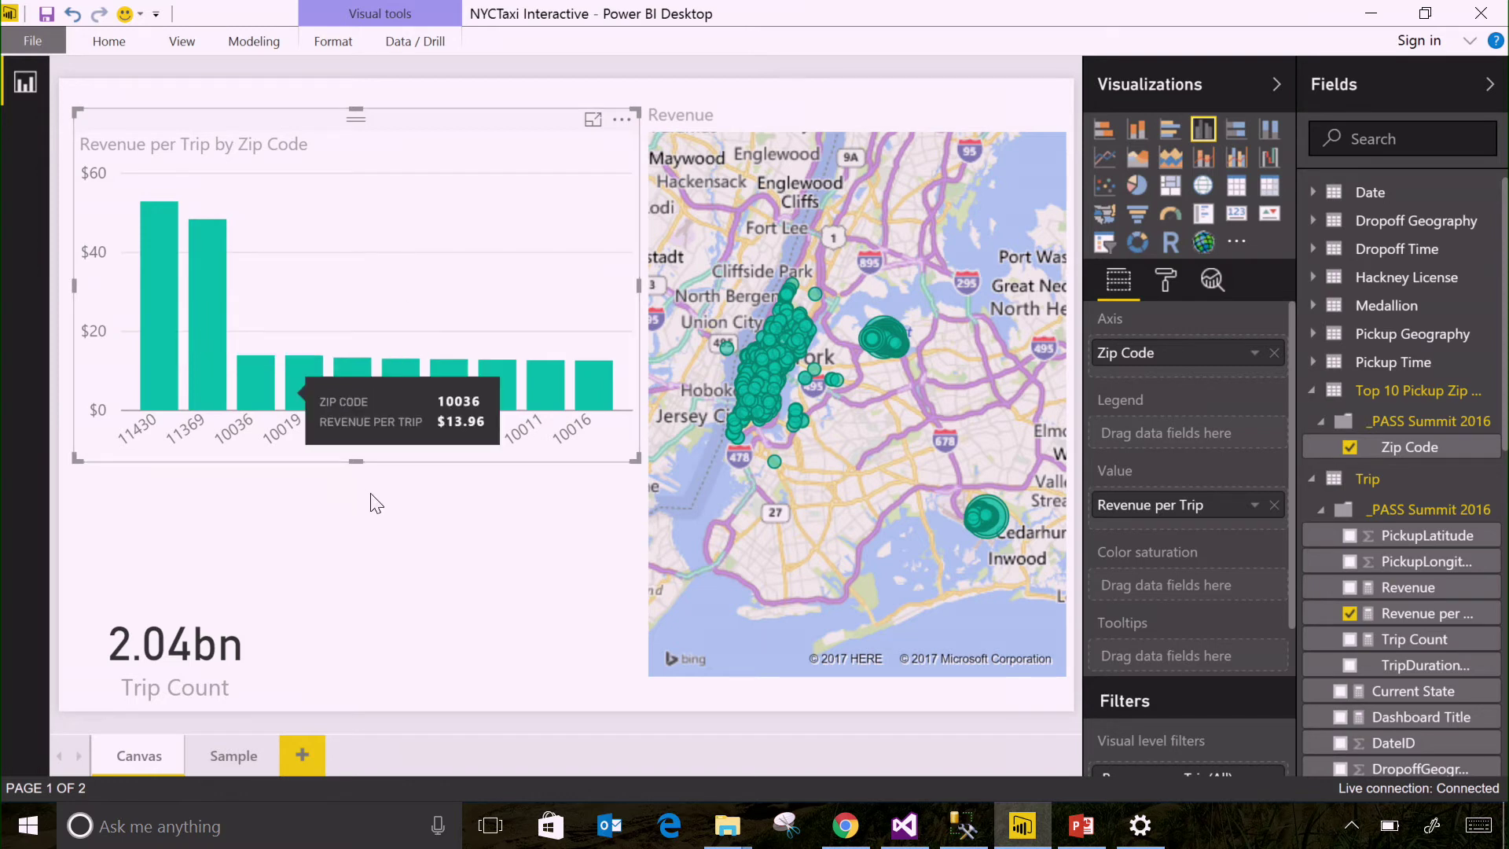
left_click_drag(355, 462, 358, 426)
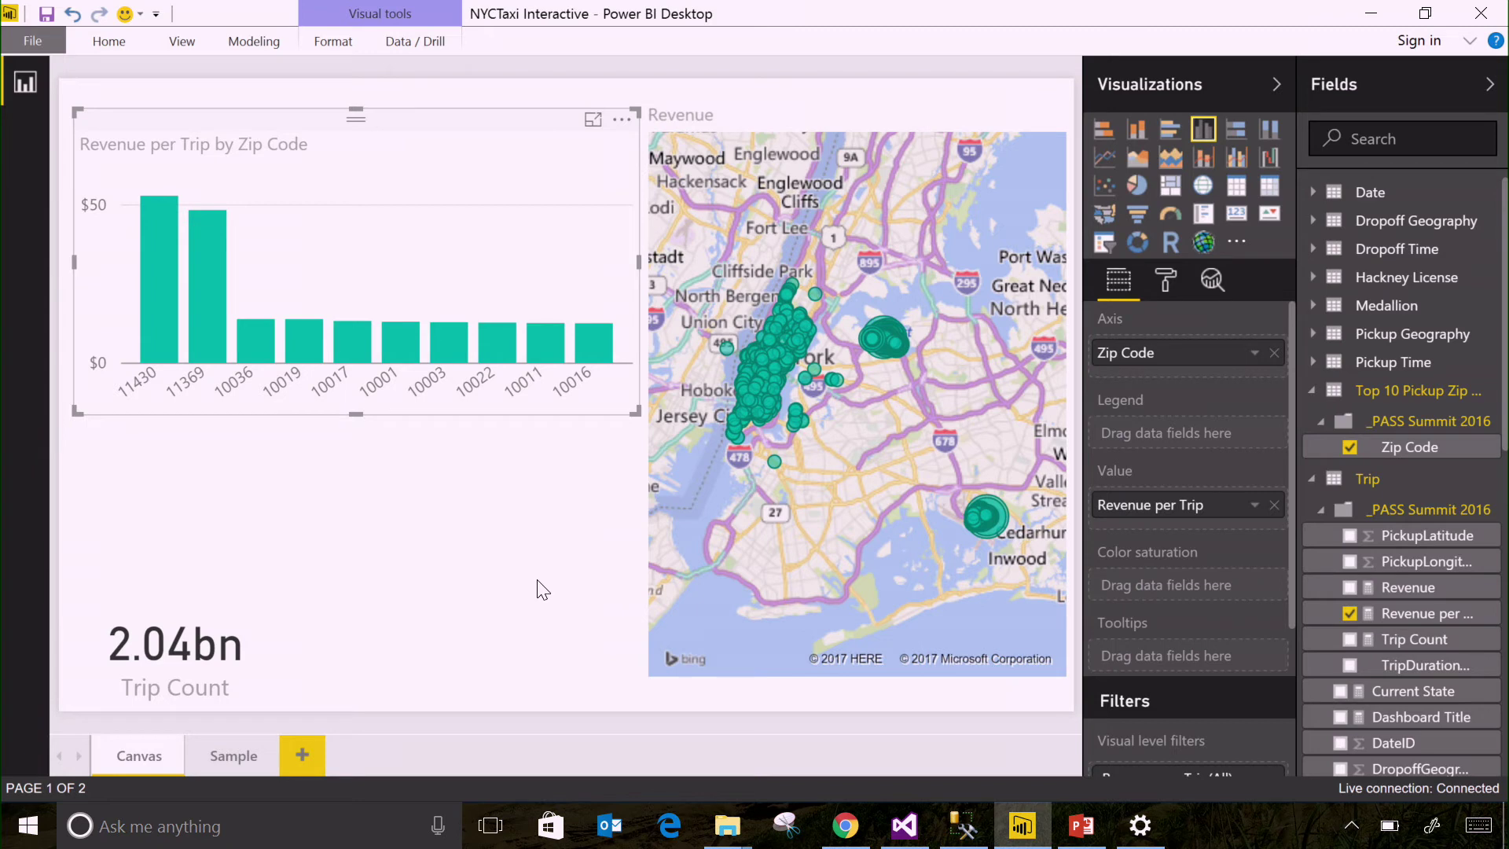
left_click(452, 538)
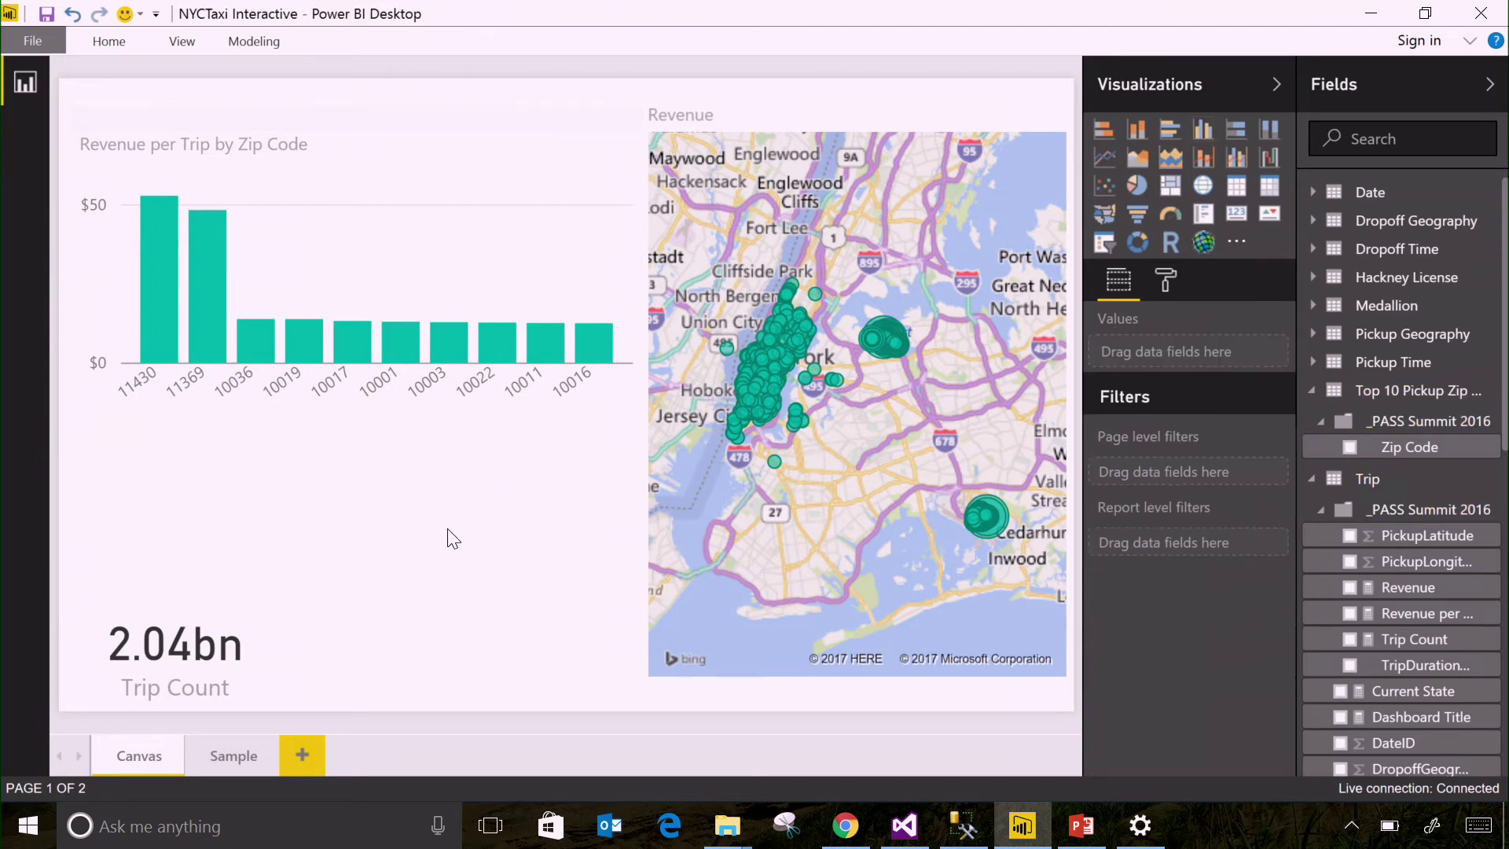
Add a Trip Count by TripDurationMinutes clustered bar chart sized to fit below the zip chart
left_click(1350, 641)
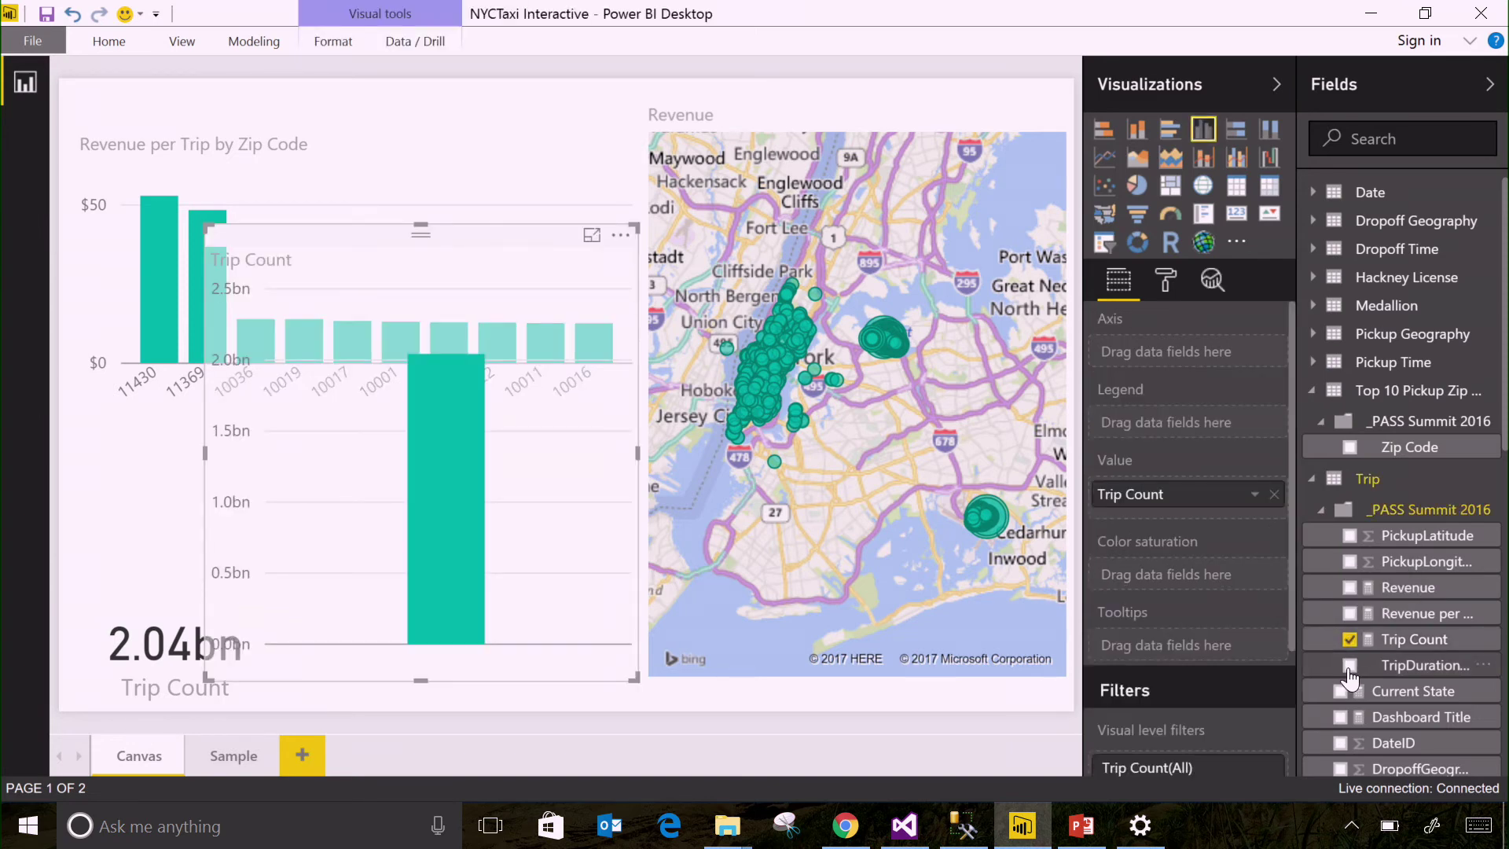
left_click(1350, 666)
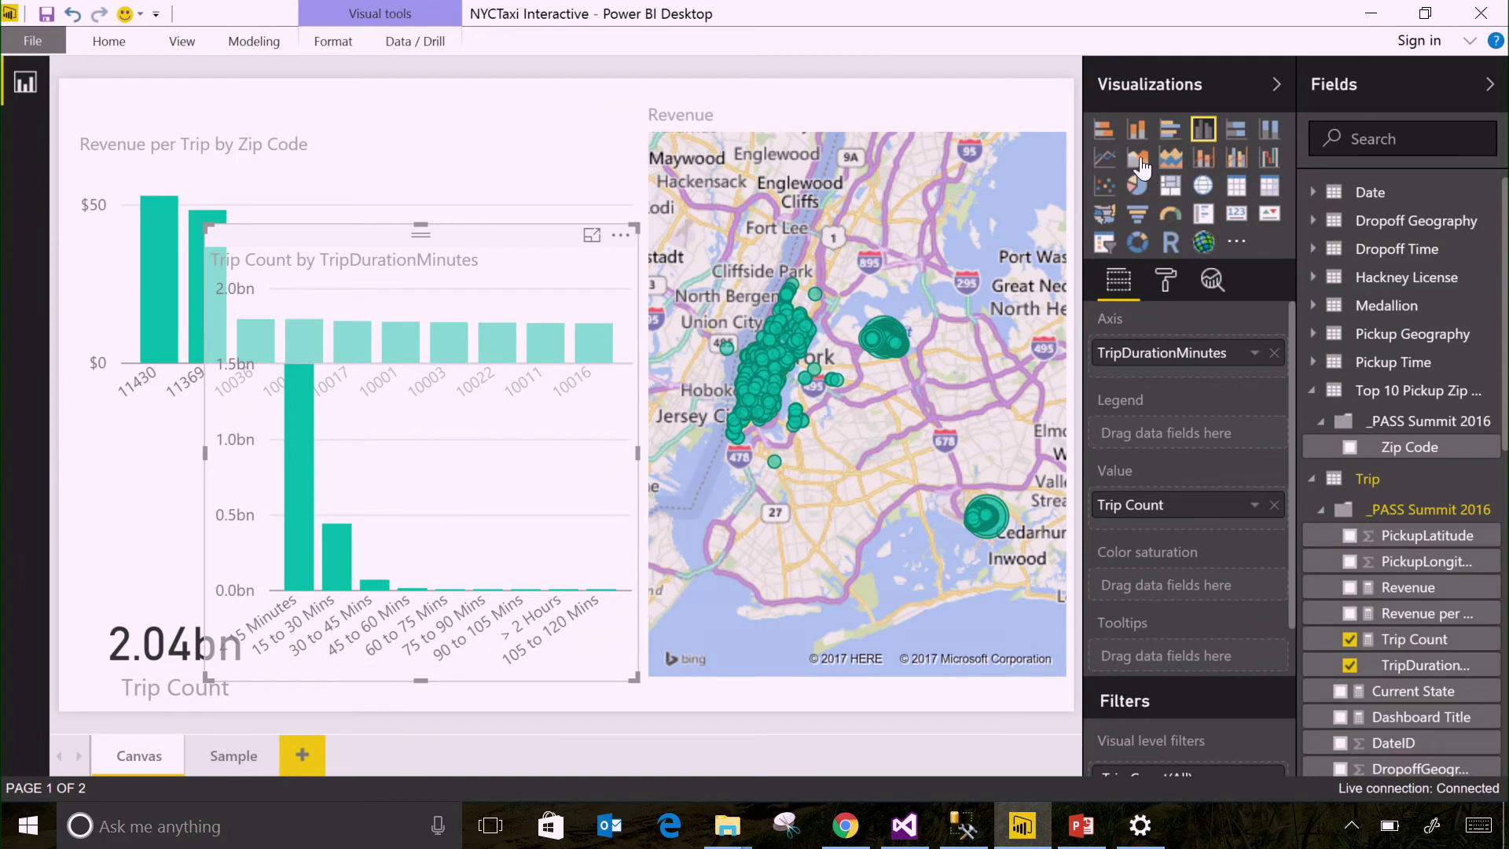
left_click(1170, 128)
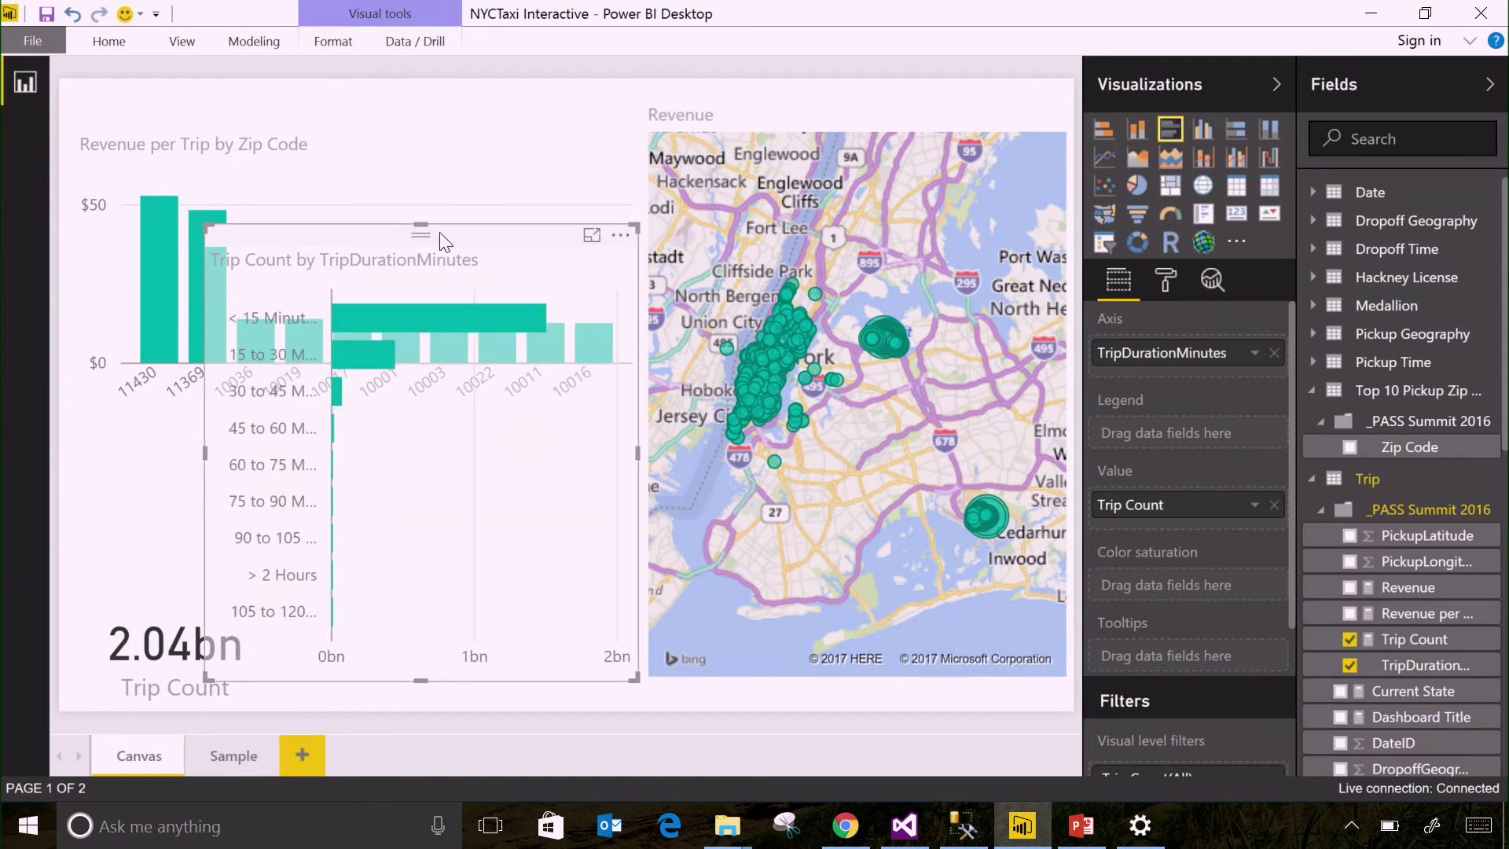
left_click_drag(444, 239, 393, 428)
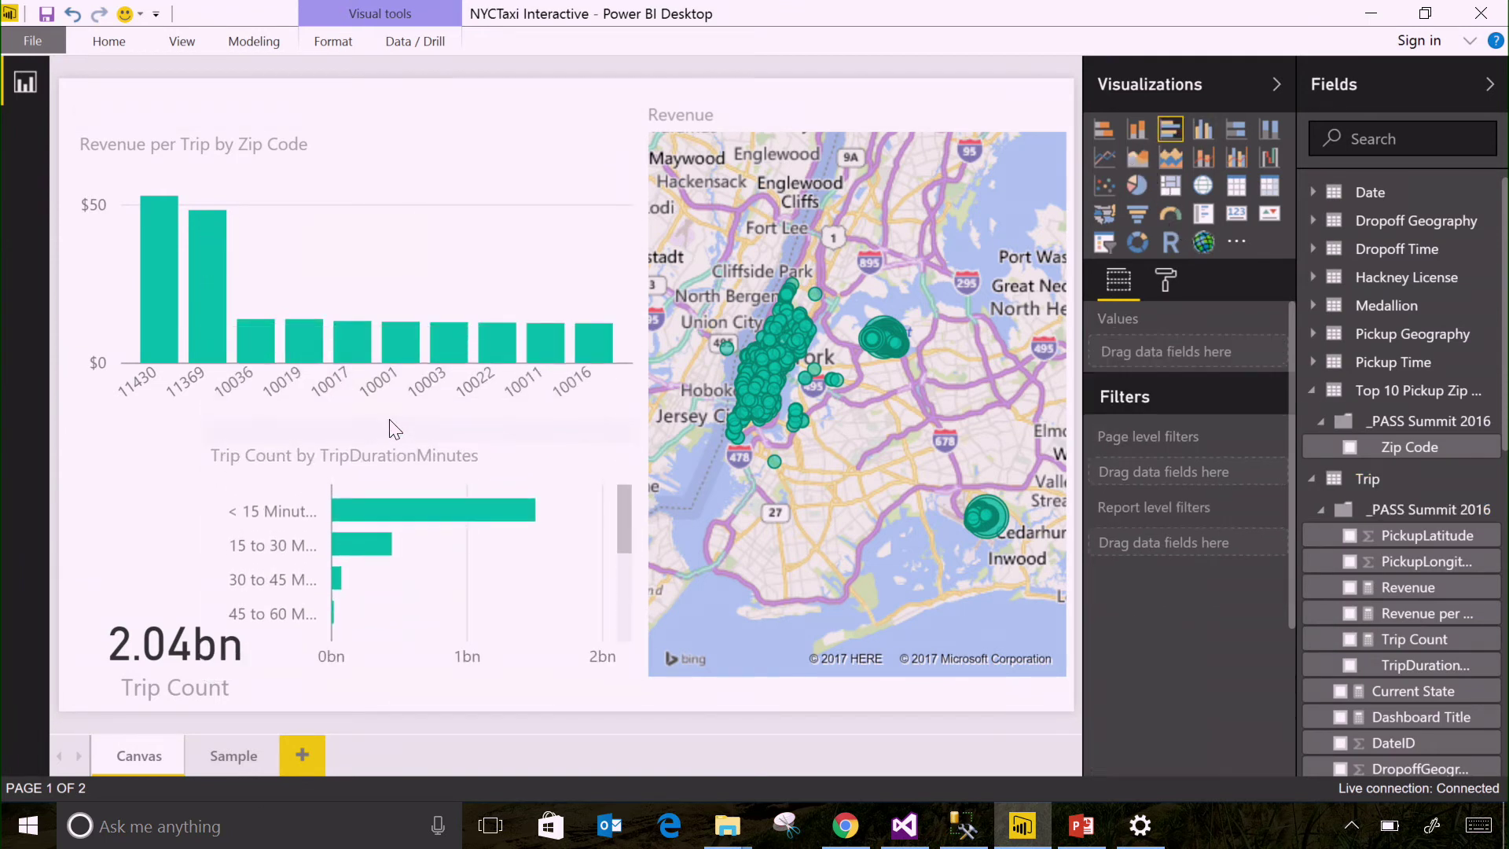
left_click(287, 440)
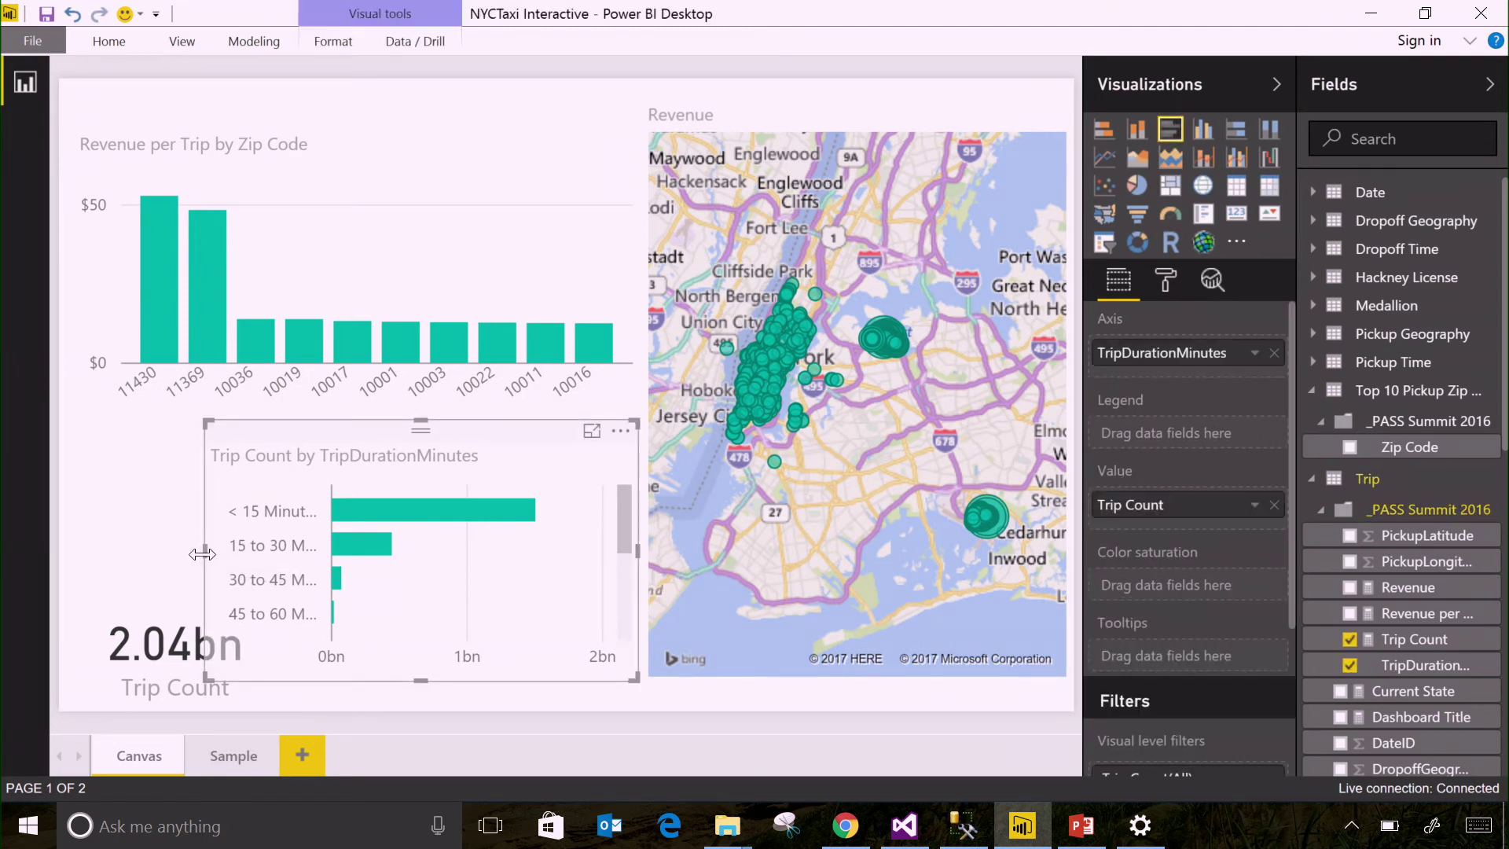
left_click_drag(202, 555, 84, 554)
left_click(69, 554)
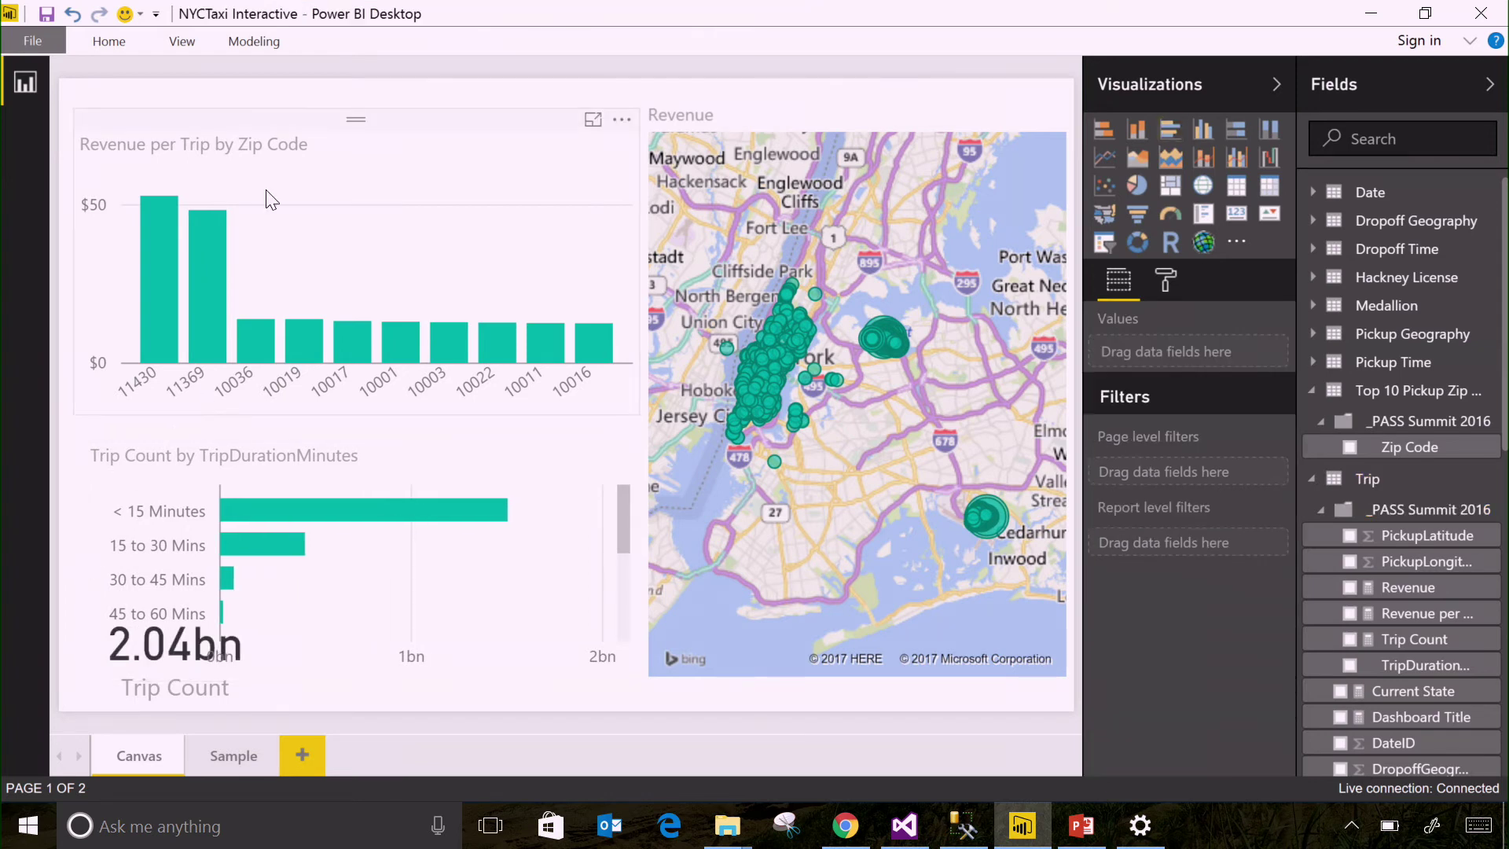
Set the duration chart to filter rather than highlight on zip selections, then select 11430
left_click(258, 40)
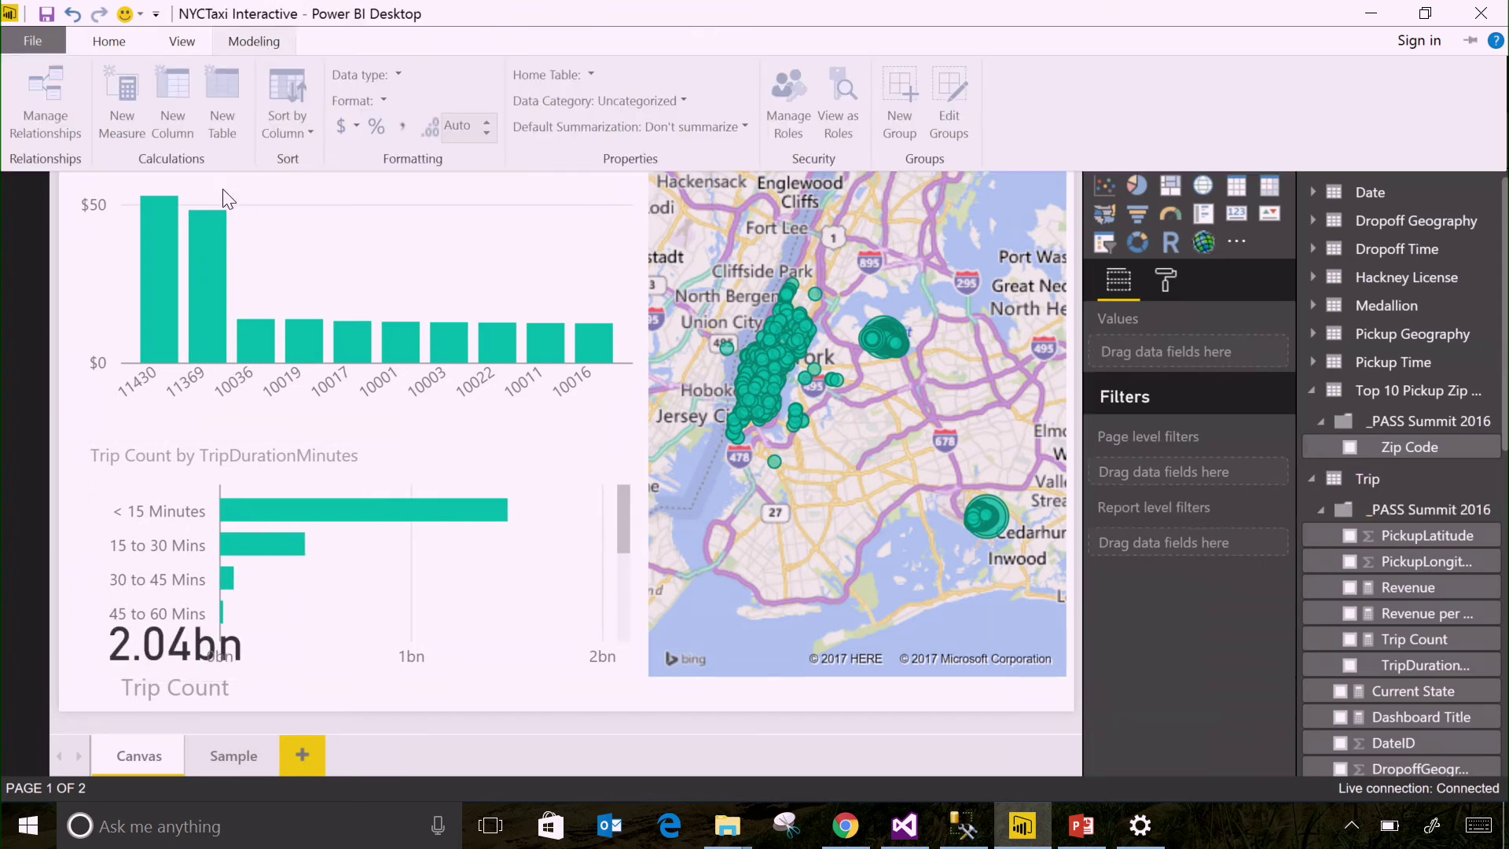
left_click(272, 125)
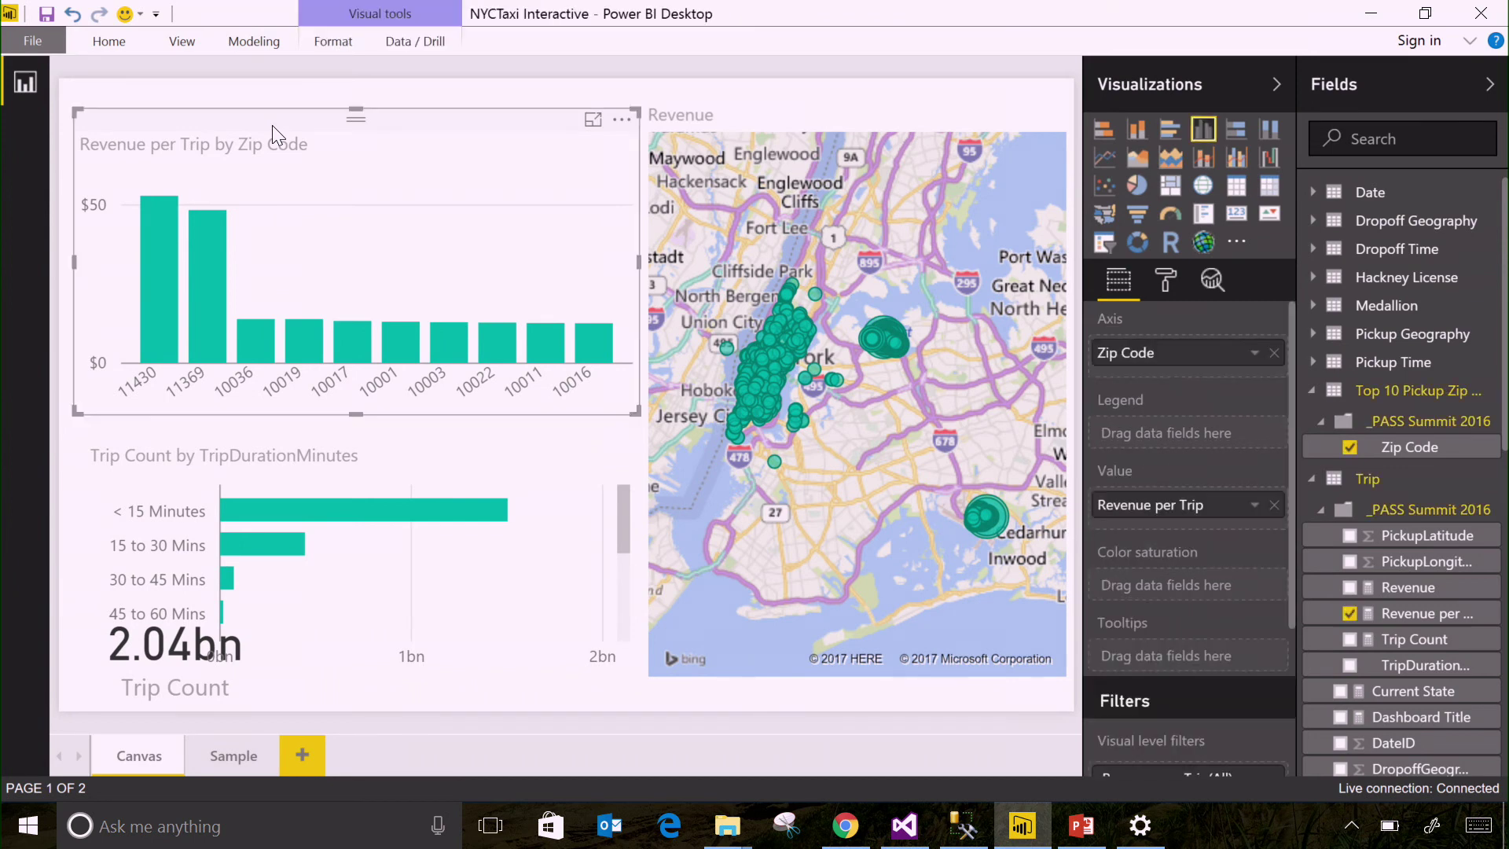
left_click(418, 42)
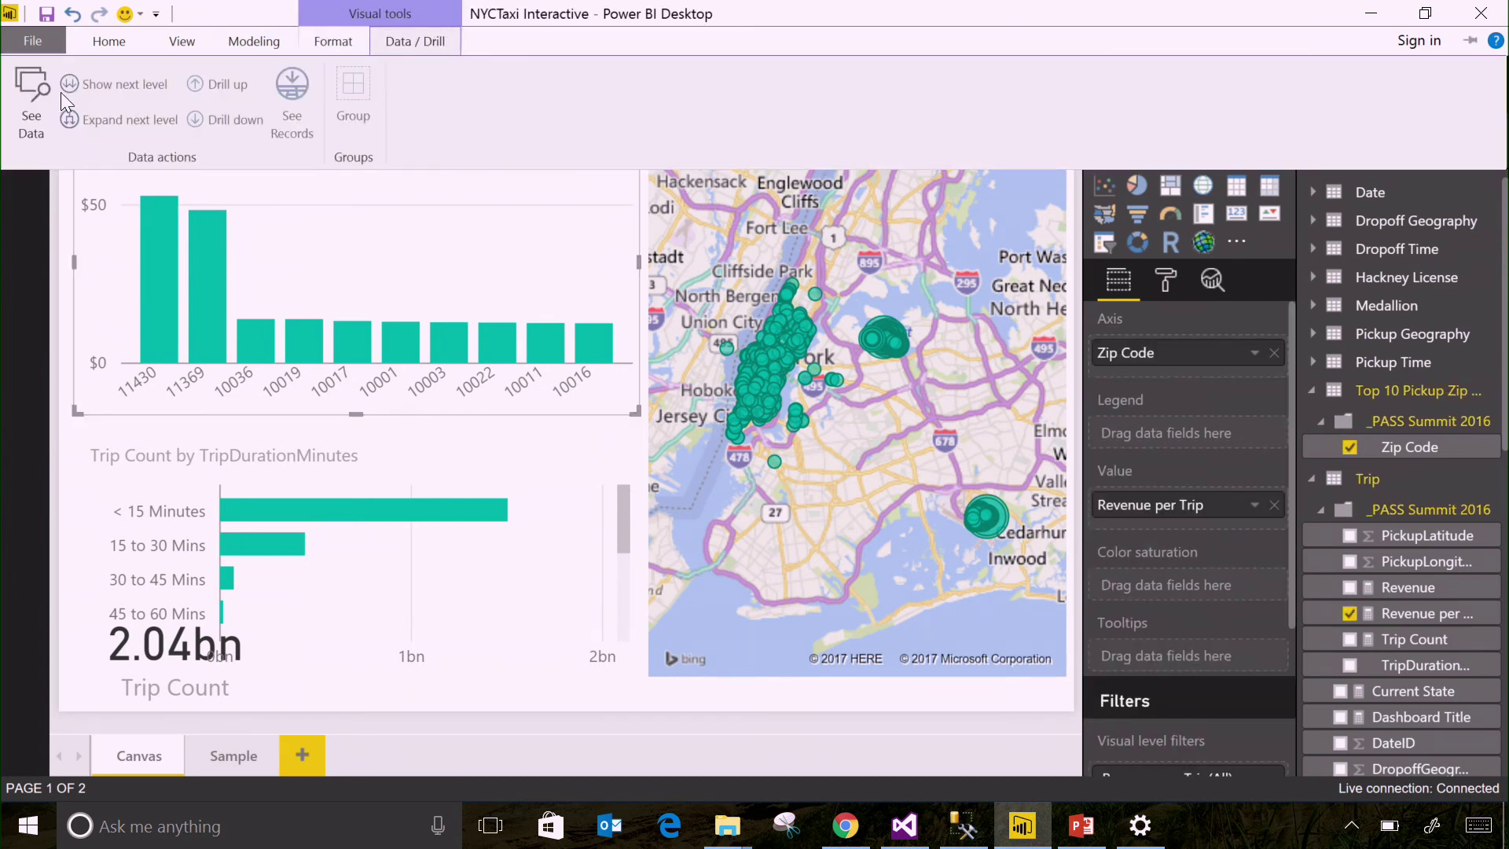
left_click(307, 45)
left_click(36, 92)
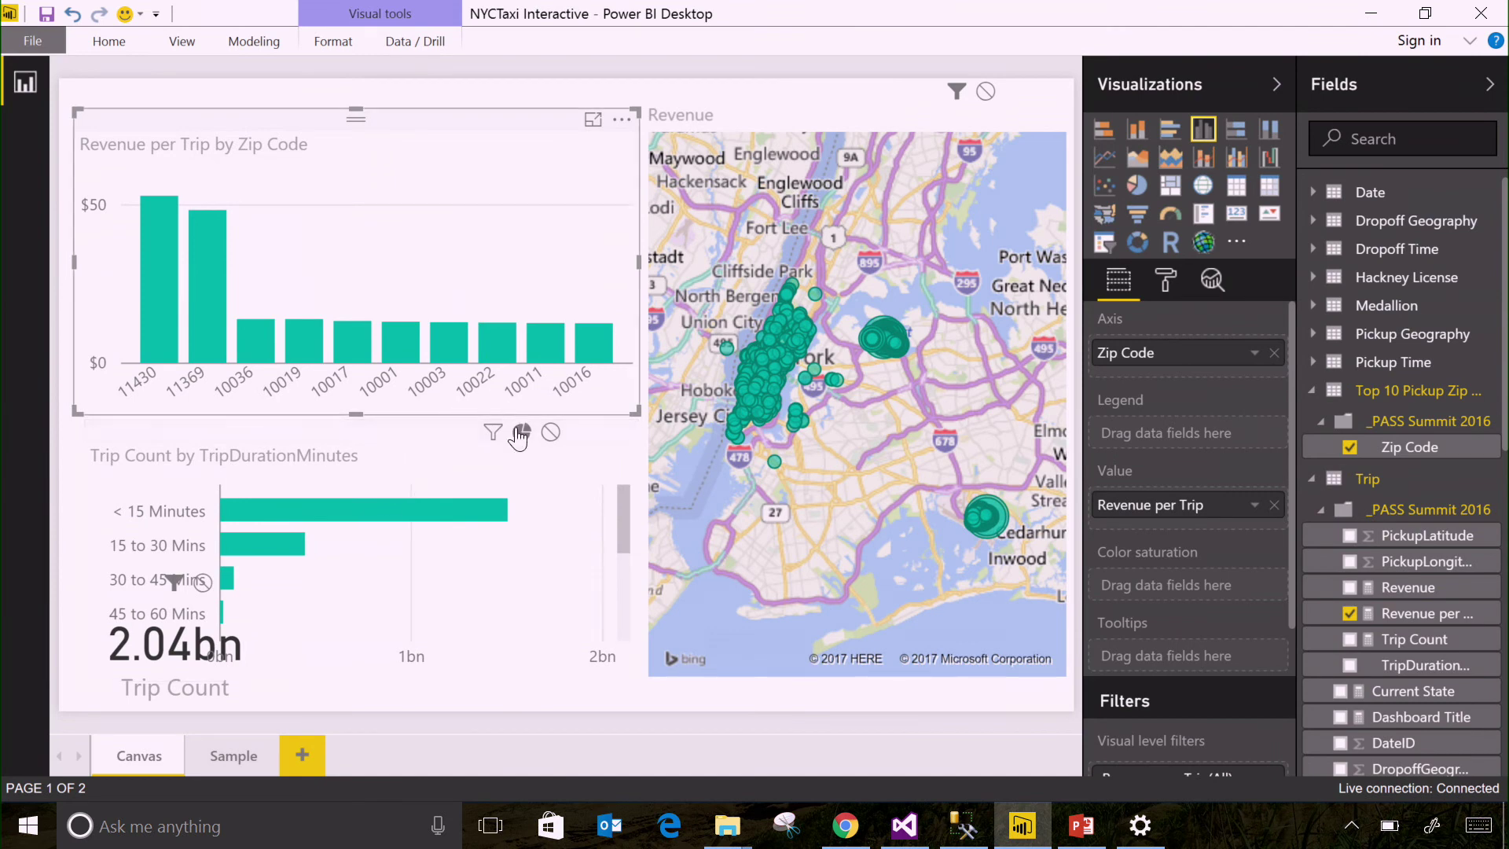
left_click(493, 432)
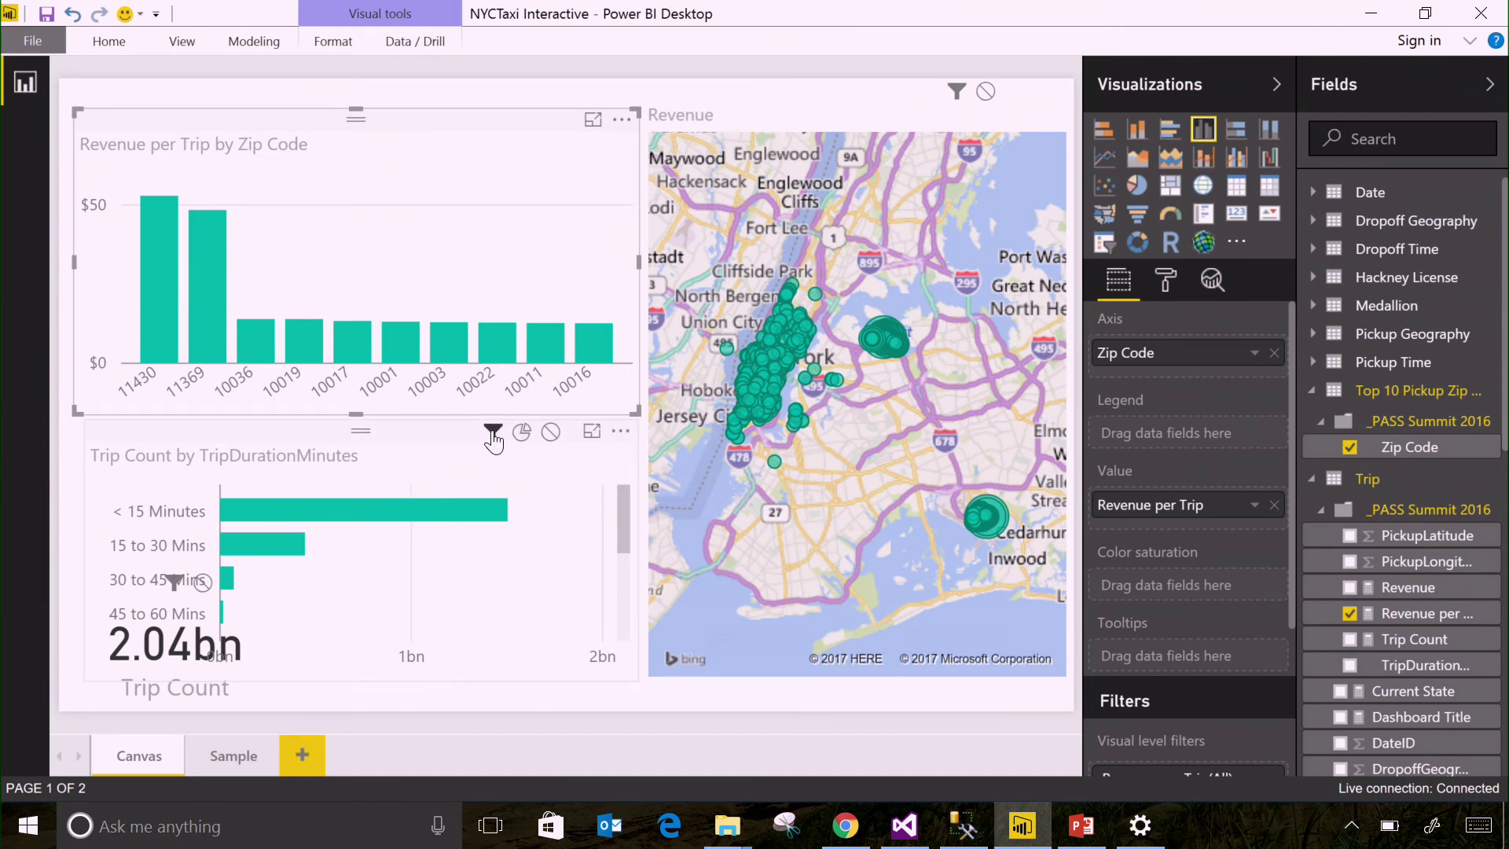
left_click(152, 272)
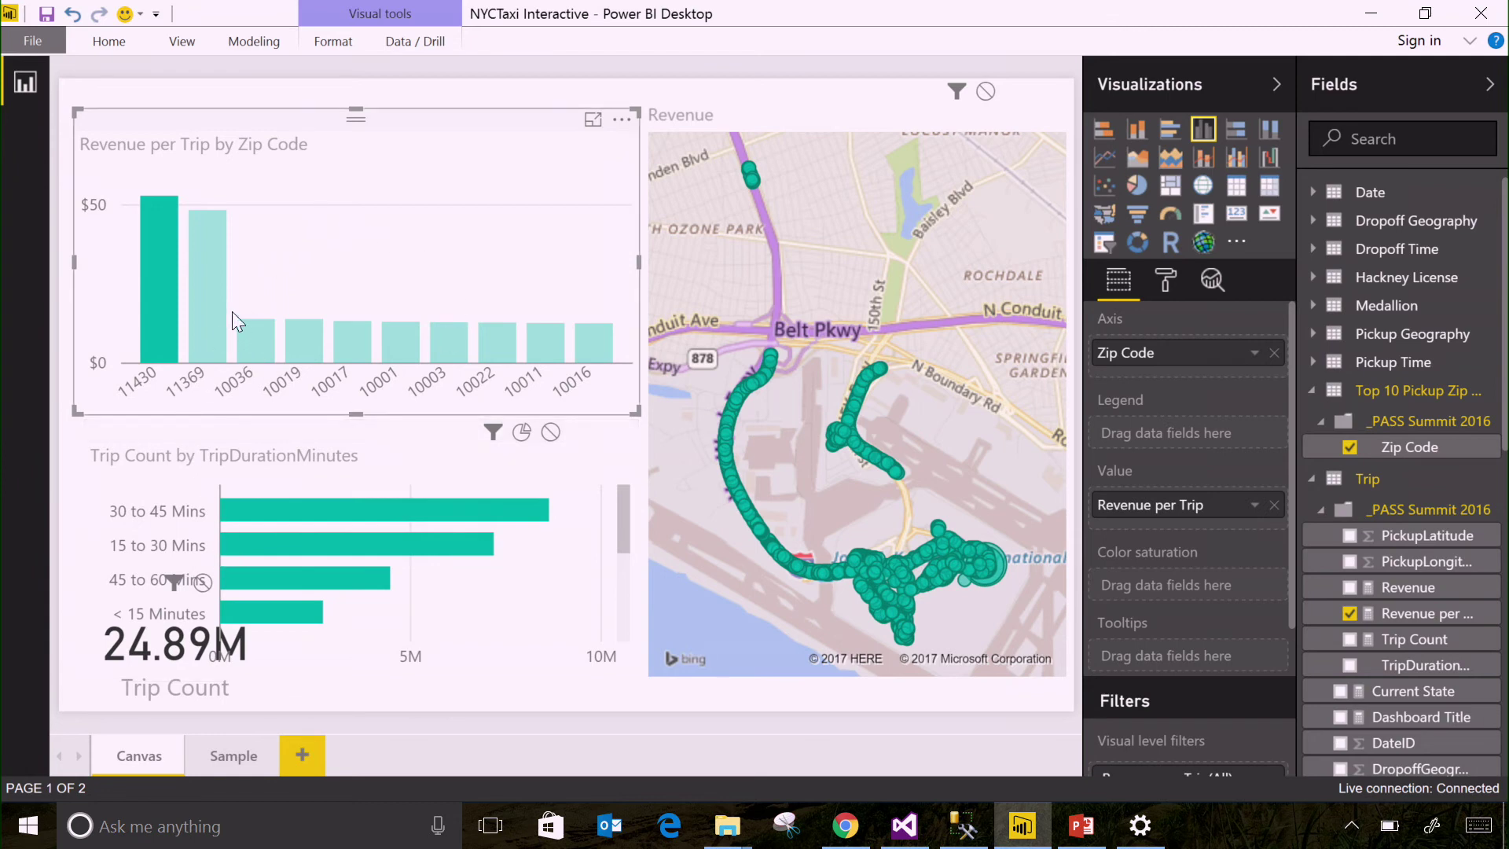
Filter the page to zip code 11369 and read the duration bars' trip counts
left_click(216, 300)
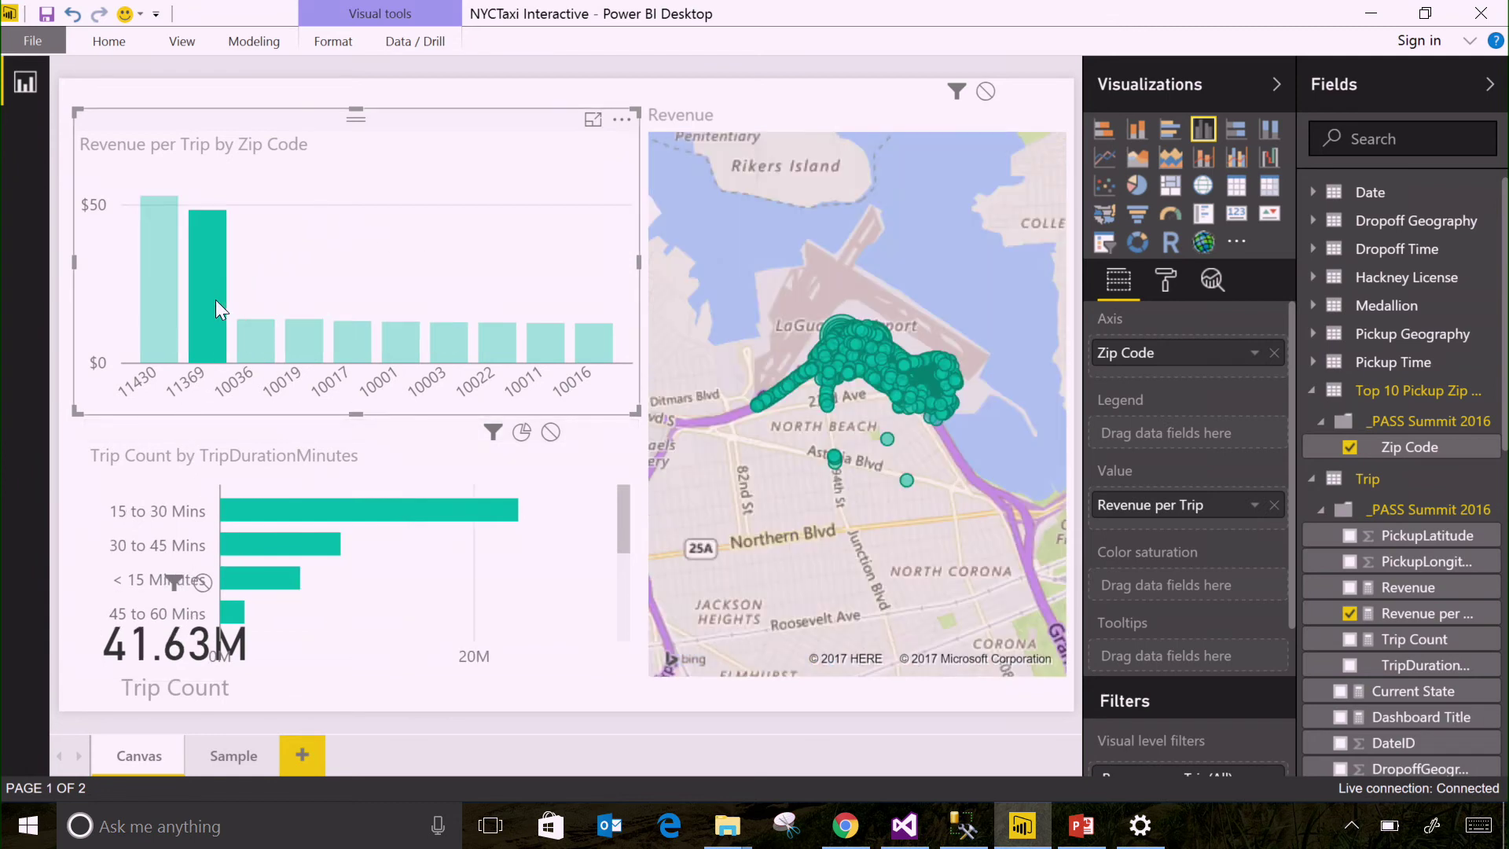
mouse_move(232, 512)
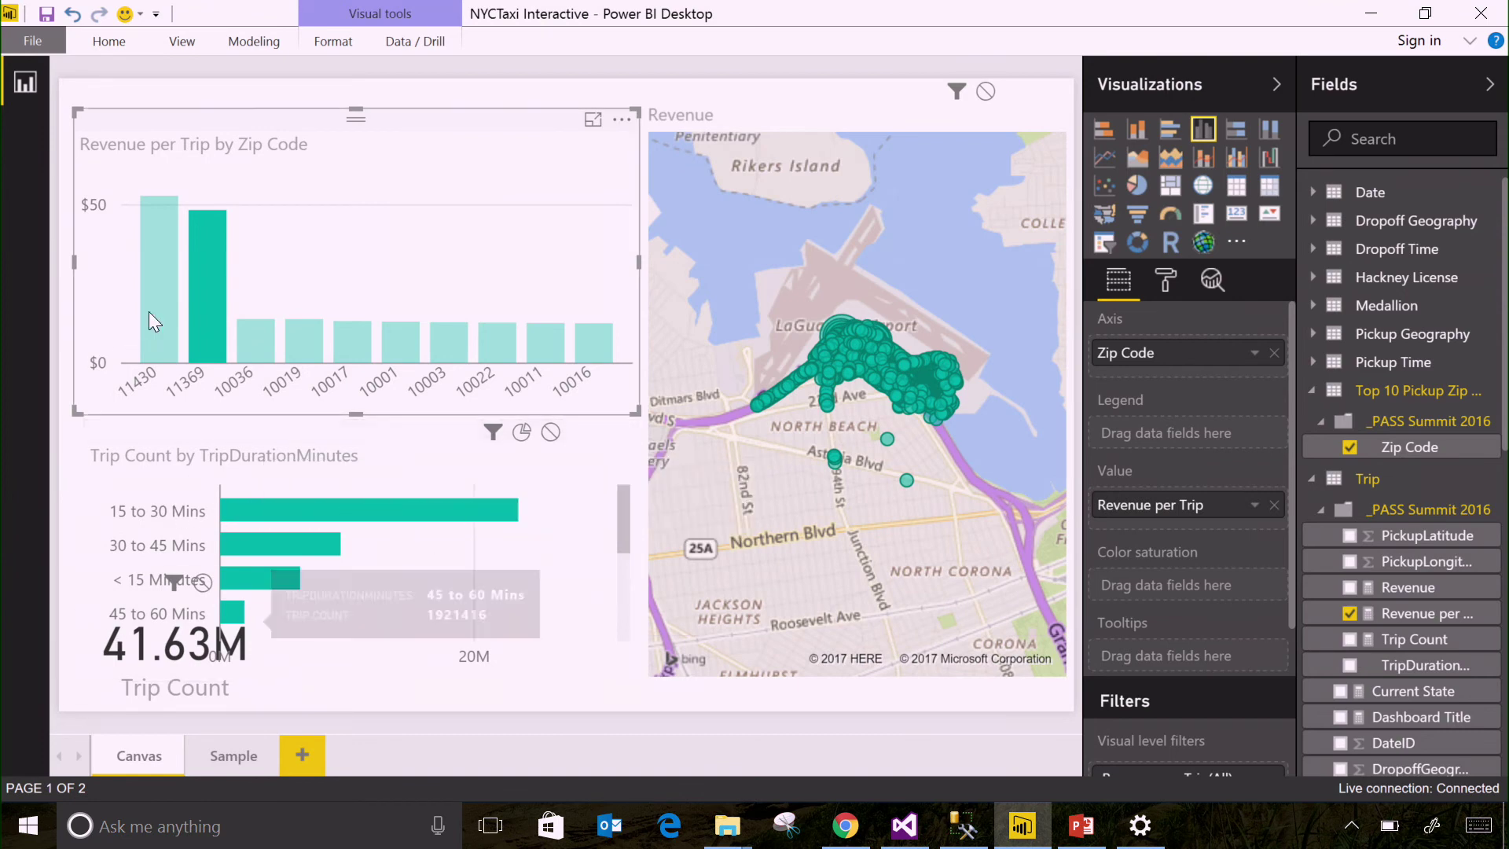
mouse_move(209, 293)
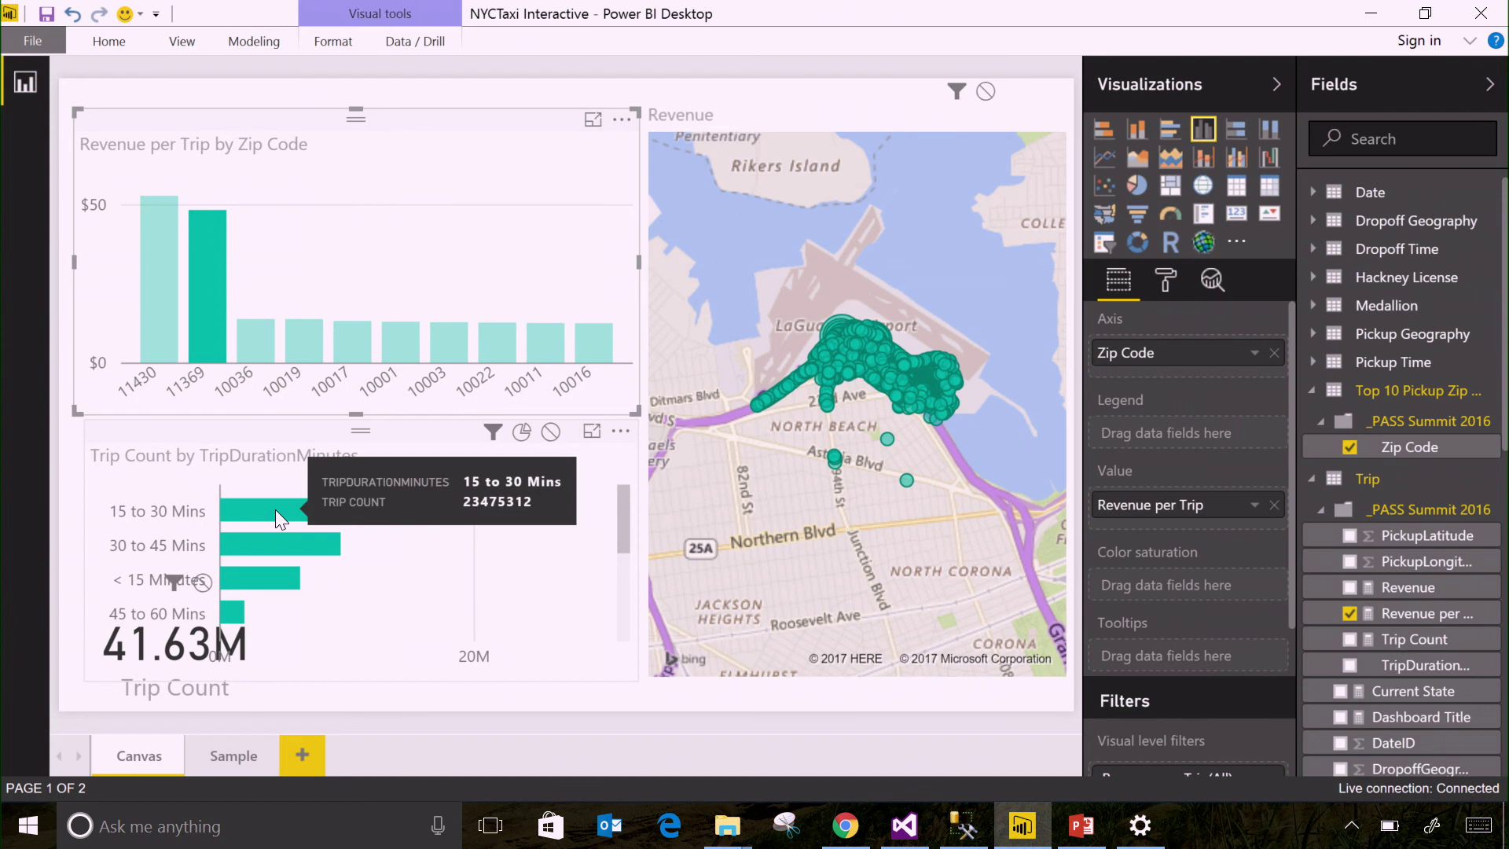
mouse_move(243, 610)
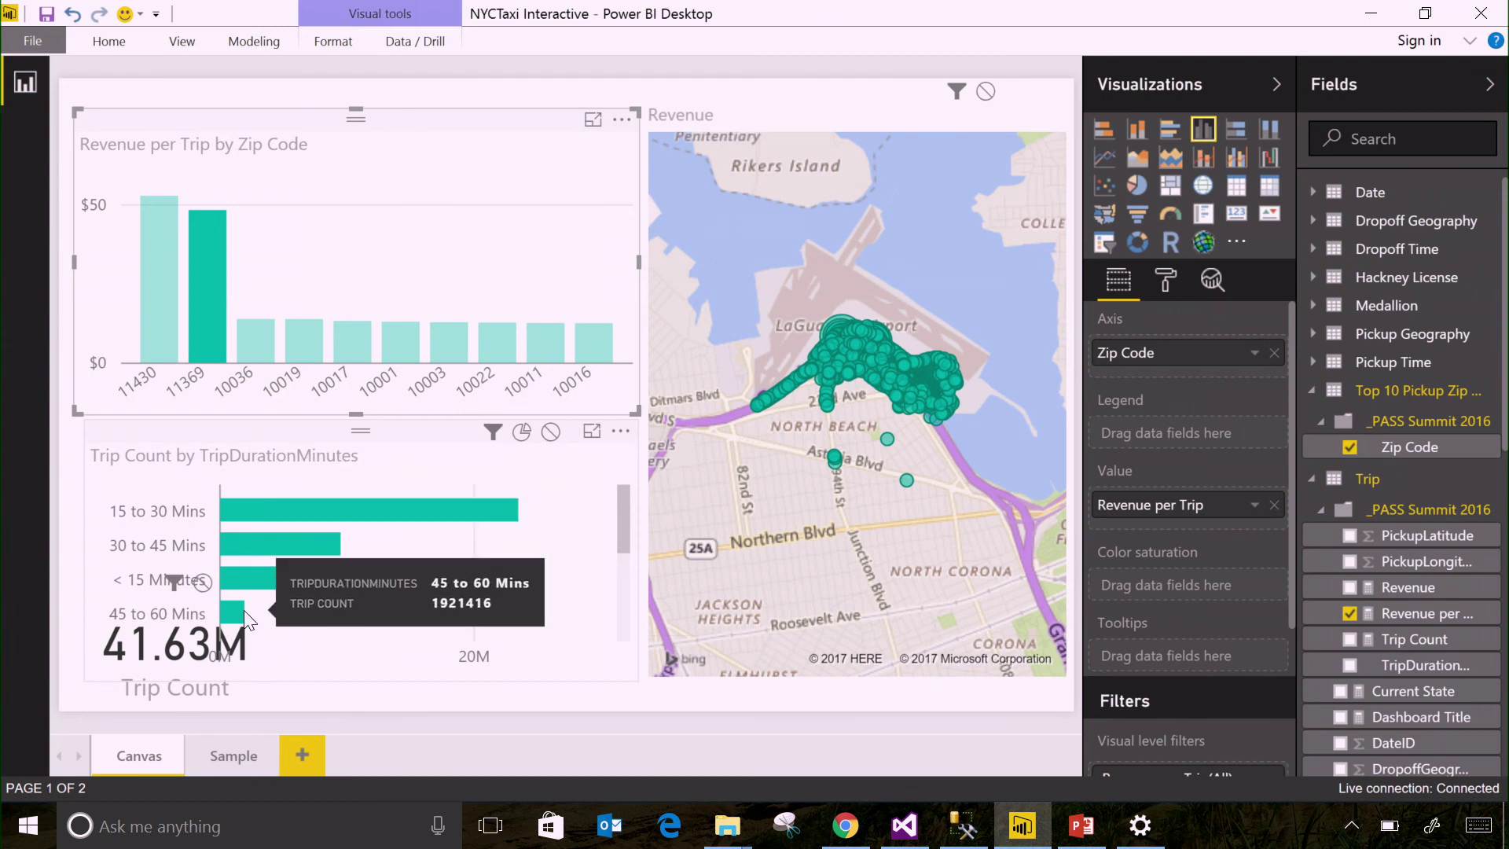